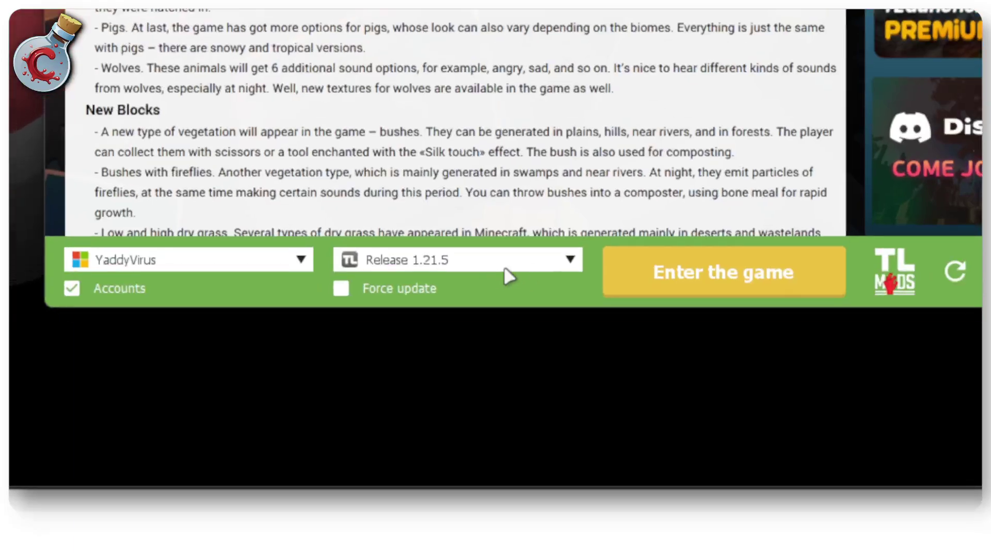
Look through the available game versions and select Forge 1.21.5
click(509, 277)
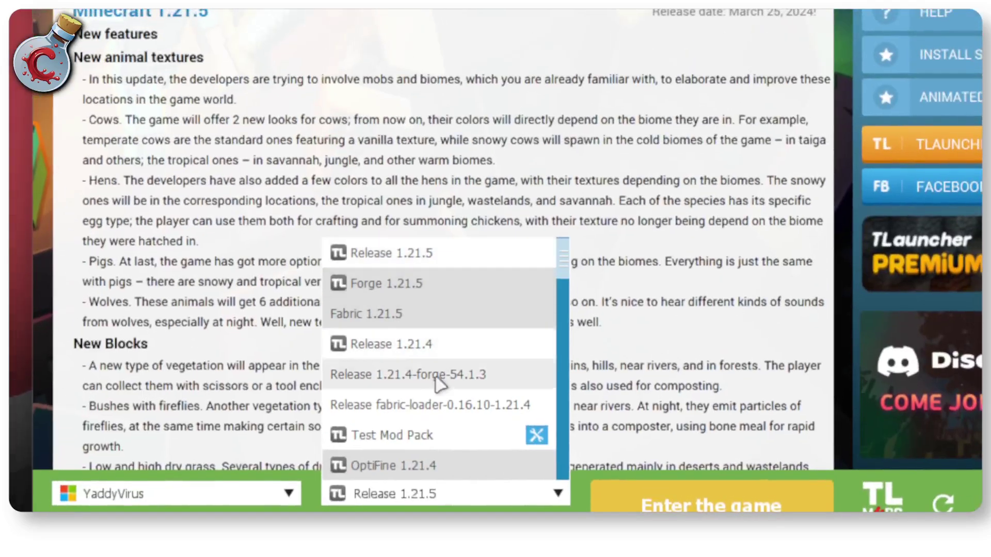
scroll(446, 392, down, 1)
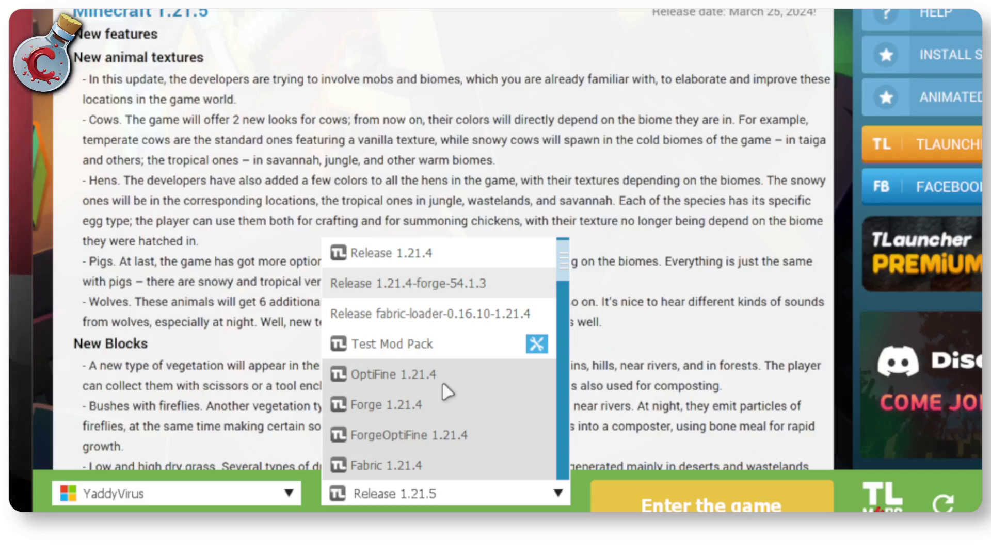
scroll(443, 386, down, 1)
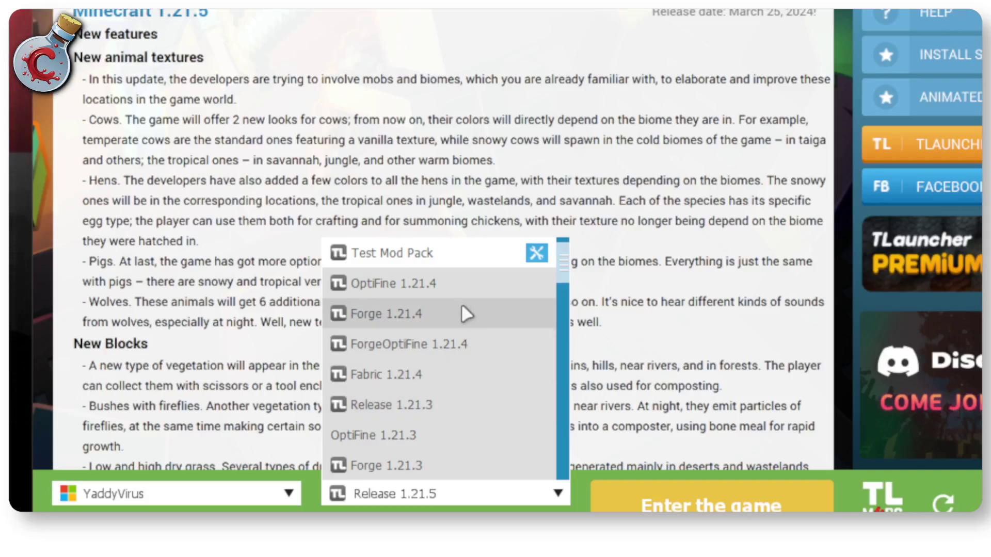
scroll(462, 305, up, 3)
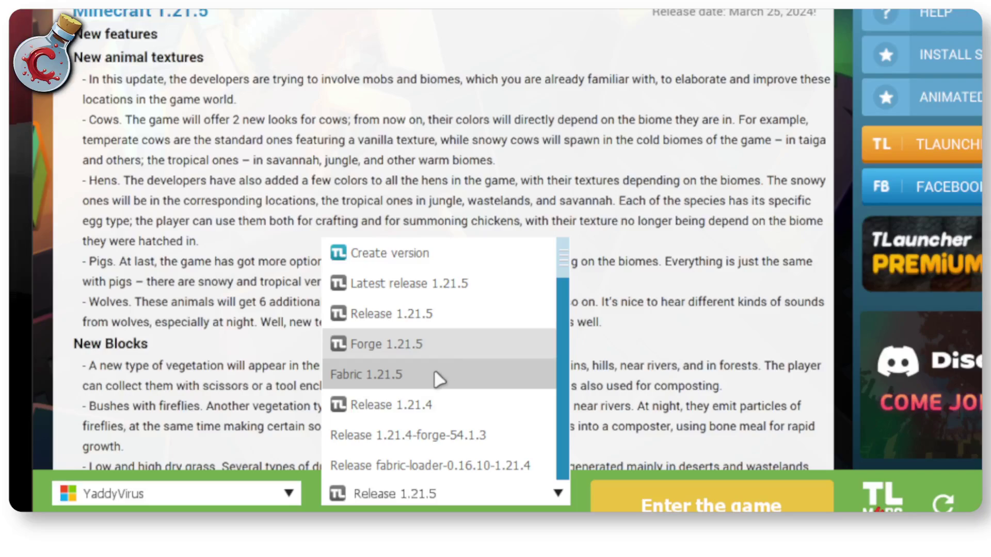
click(453, 367)
click(438, 494)
click(523, 295)
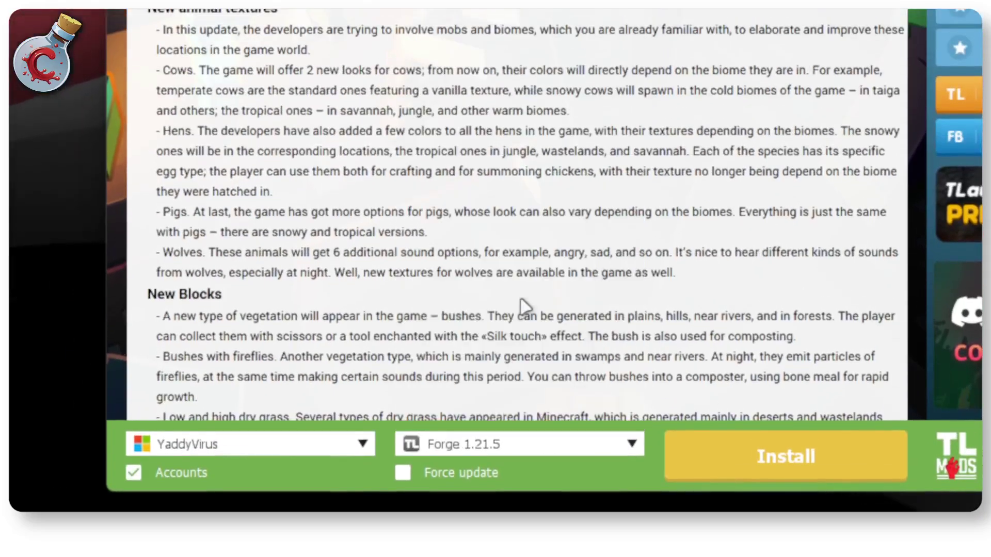
Switch the game version to Release 1.21.4-forge-54.1.3 and then to Fabric 1.21.4
click(521, 445)
click(508, 386)
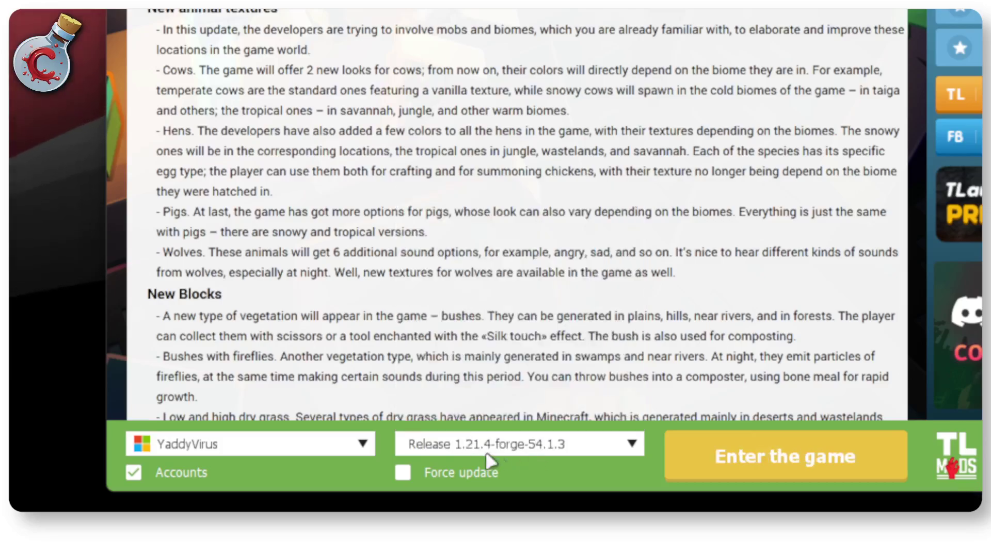
click(513, 445)
scroll(524, 384, down, 3)
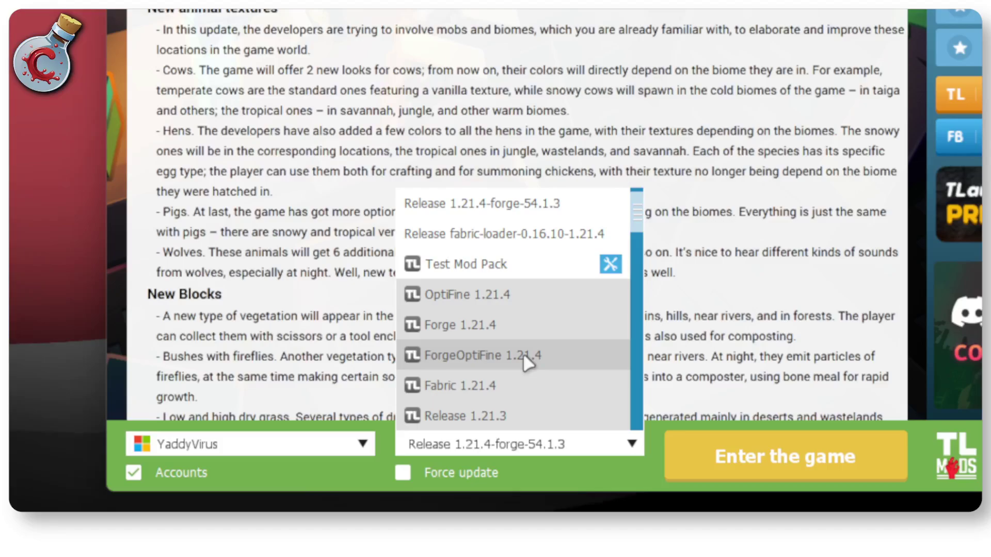
click(524, 400)
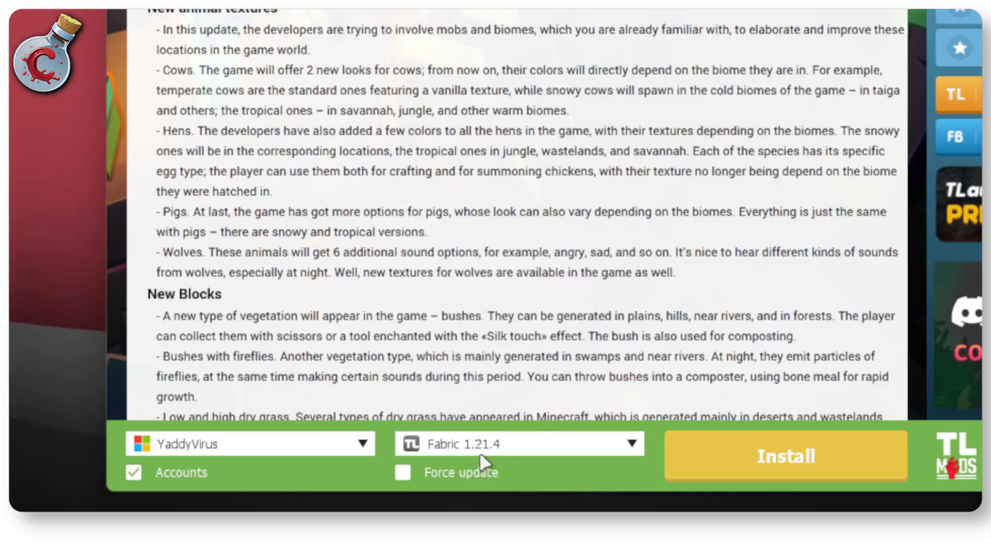
Select Release 1.21.4-forge-54.1.3 as the game version
click(560, 447)
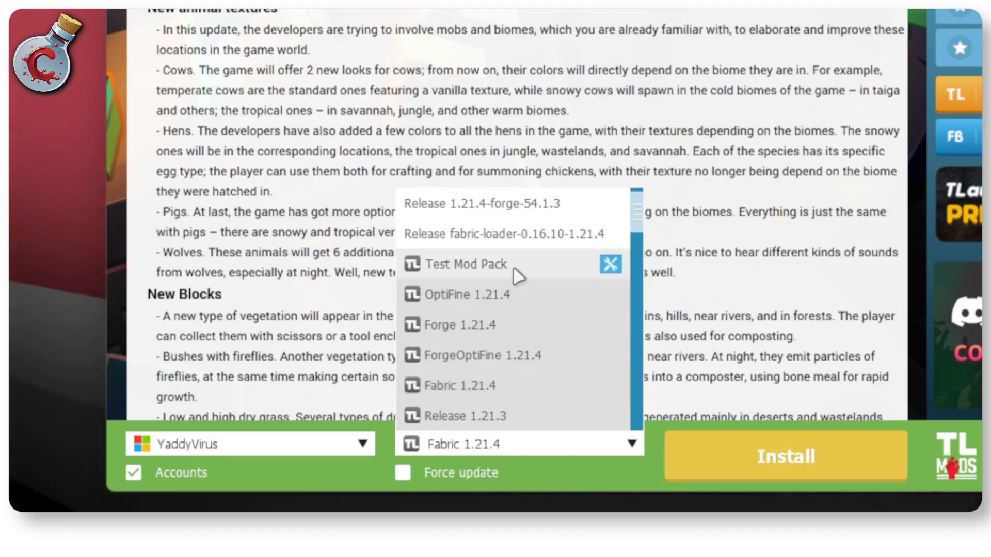
scroll(516, 279, up, 2)
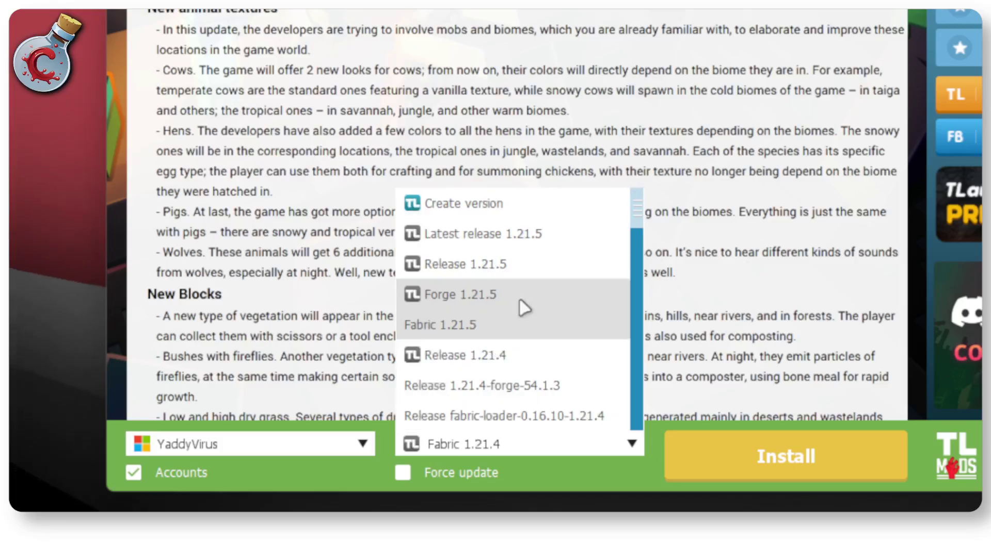
click(540, 387)
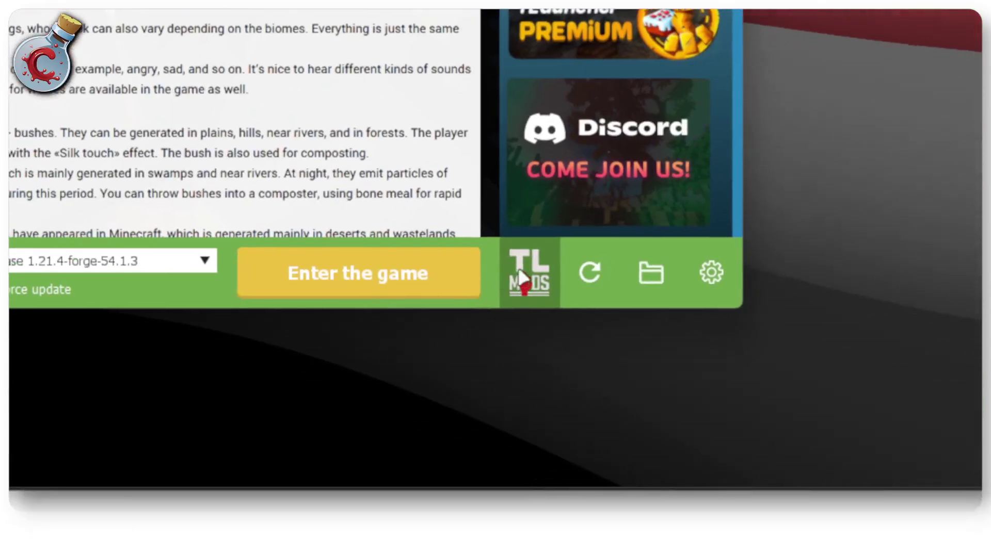
Open the TL Mods catalogue and look over the listed mod-packs
click(521, 279)
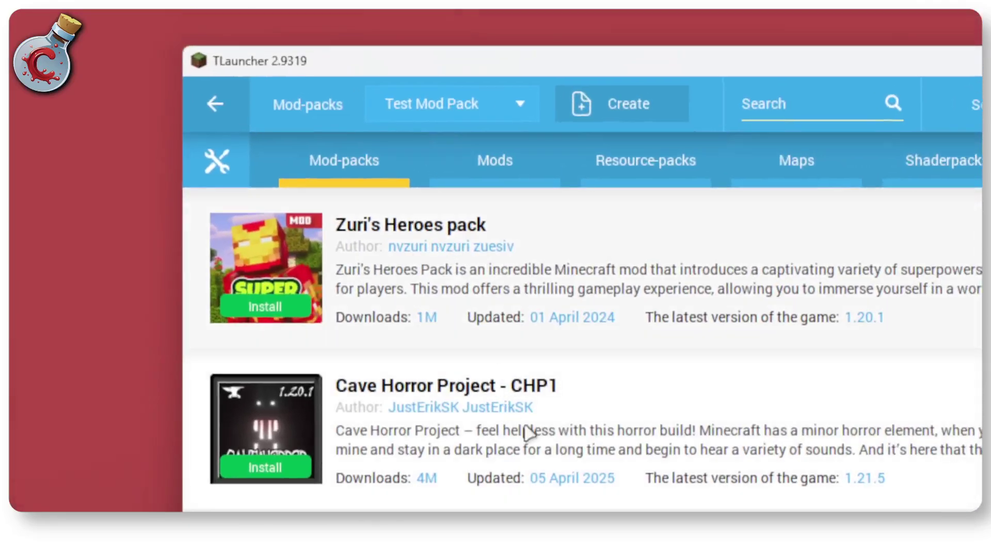
scroll(525, 418, down, 6)
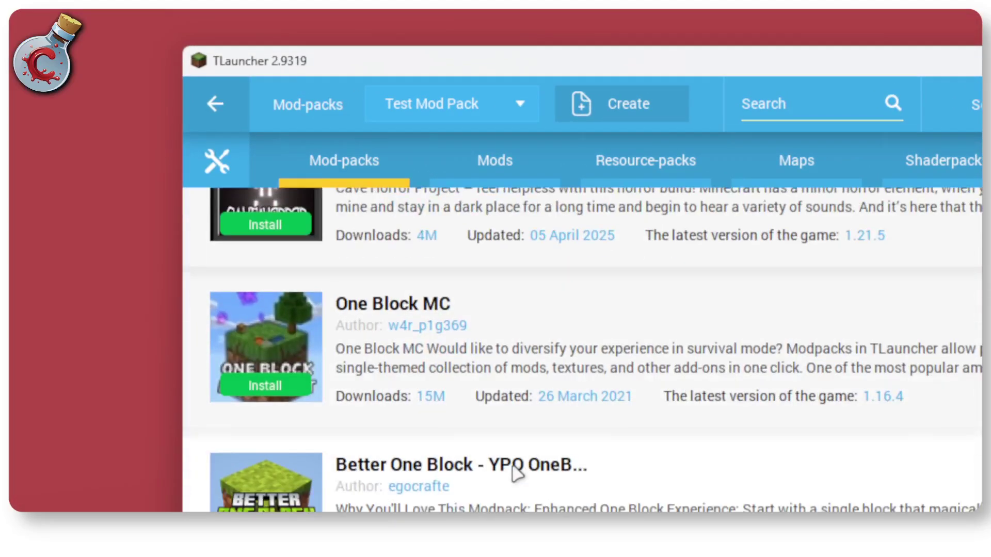
scroll(516, 479, up, 6)
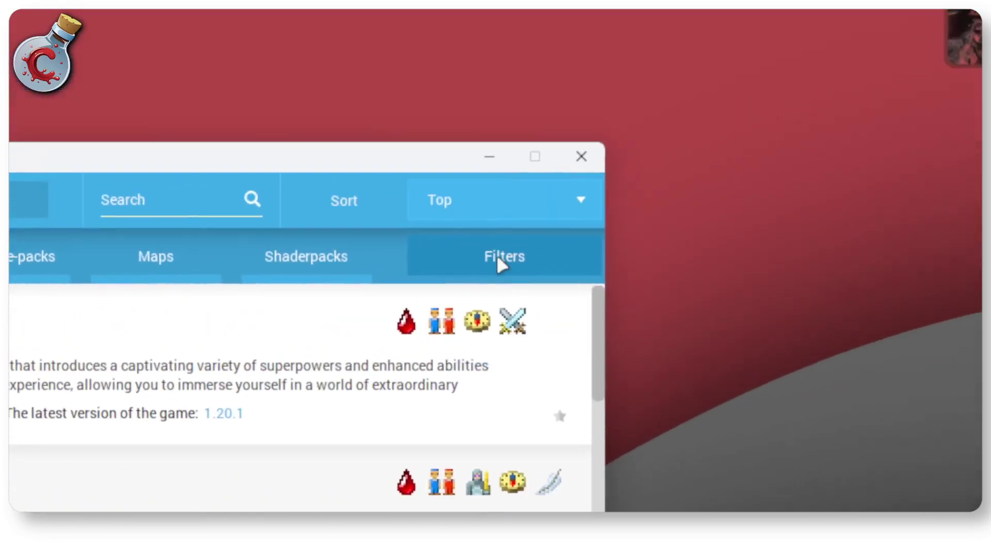
Filter the mod-packs by release type Forge and game version 1.21.4
click(497, 258)
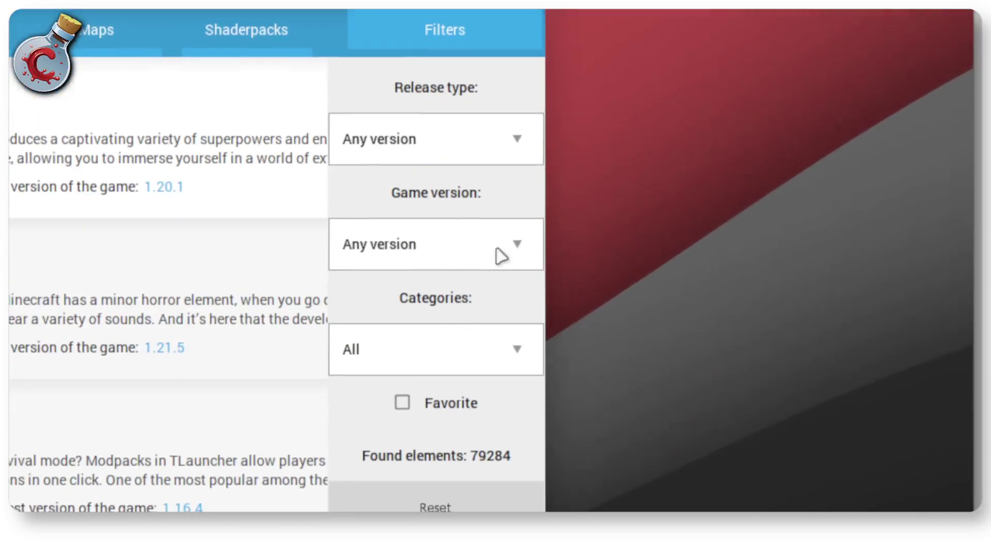
click(570, 375)
click(447, 232)
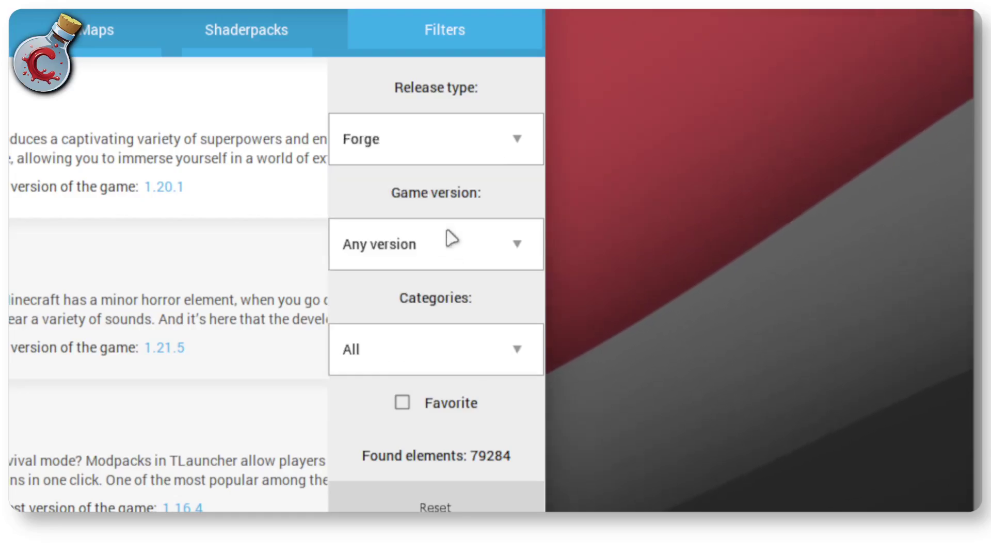
click(504, 243)
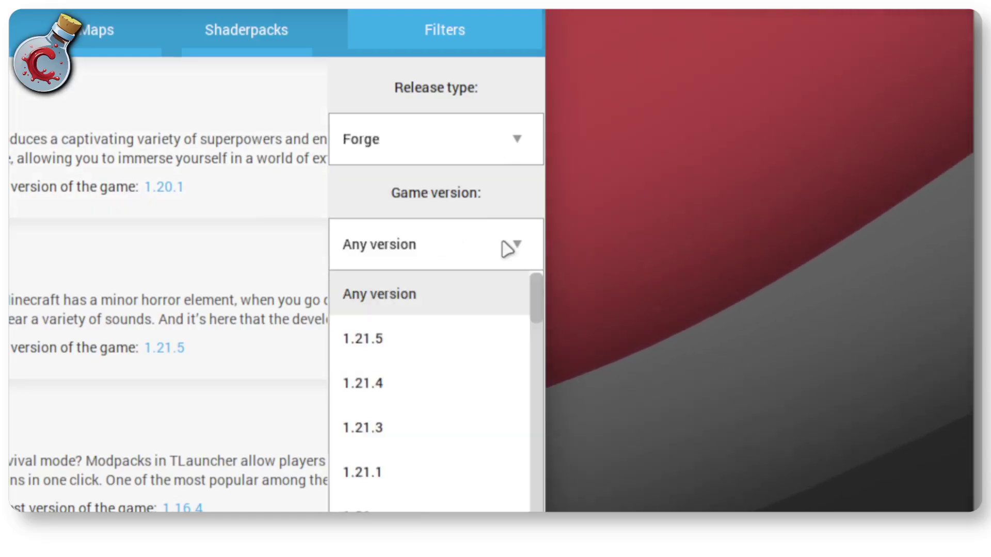
click(423, 392)
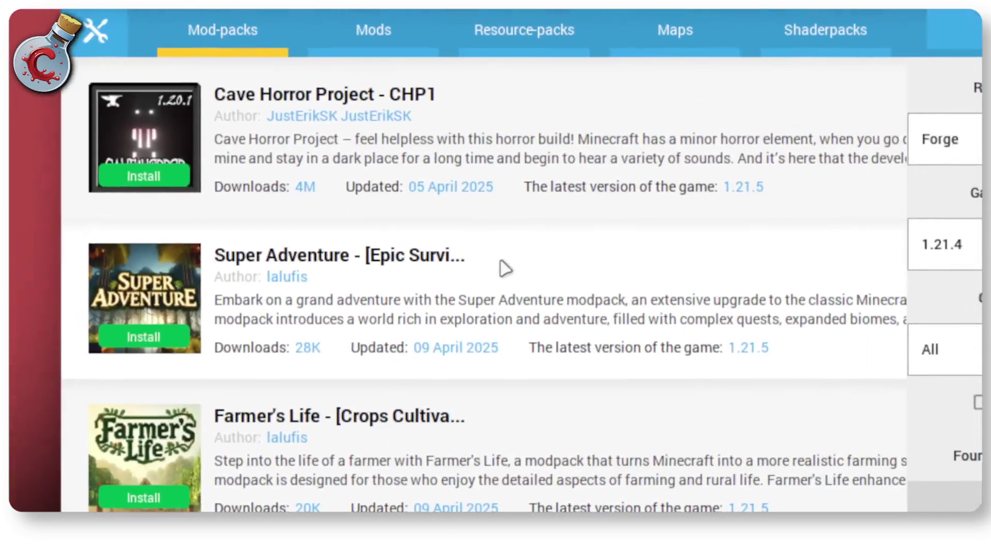
Open the Medival, Magic & Tech 2 mod-pack and read its overview description
scroll(504, 268, down, 7)
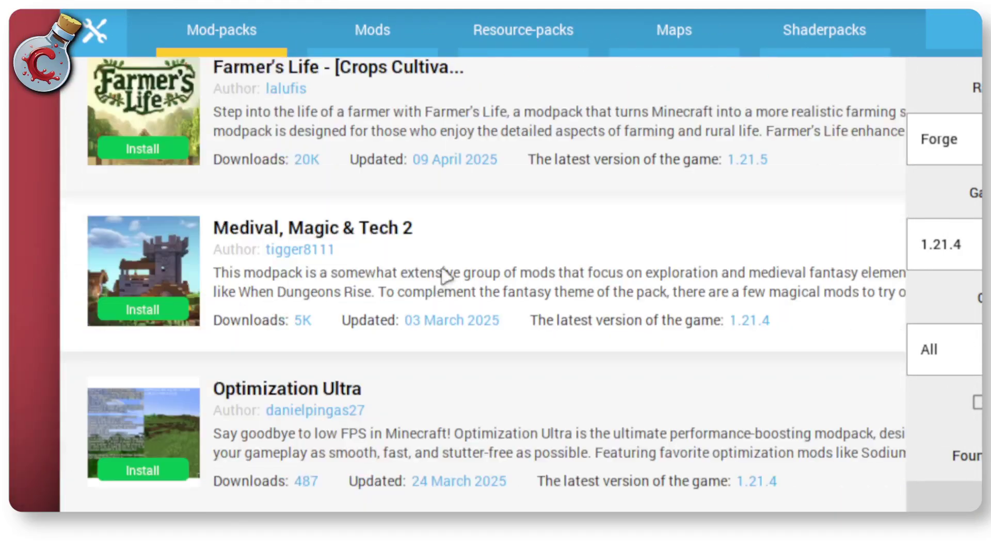
scroll(460, 268, down, 1)
click(462, 257)
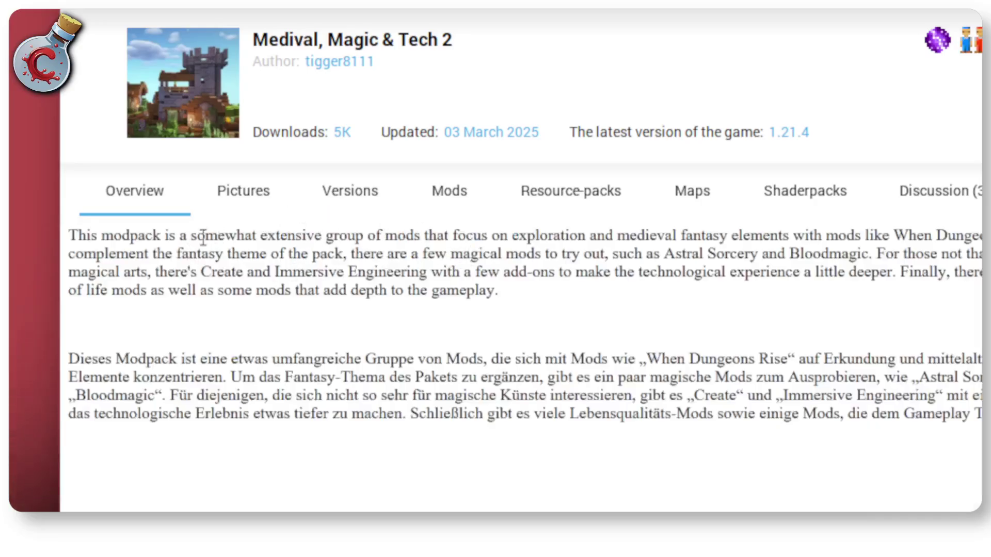
drag(192, 237, 568, 294)
click(294, 256)
Examine the versions and included mods of Medival, Magic & Tech 2, and return to the mod-pack list
click(360, 199)
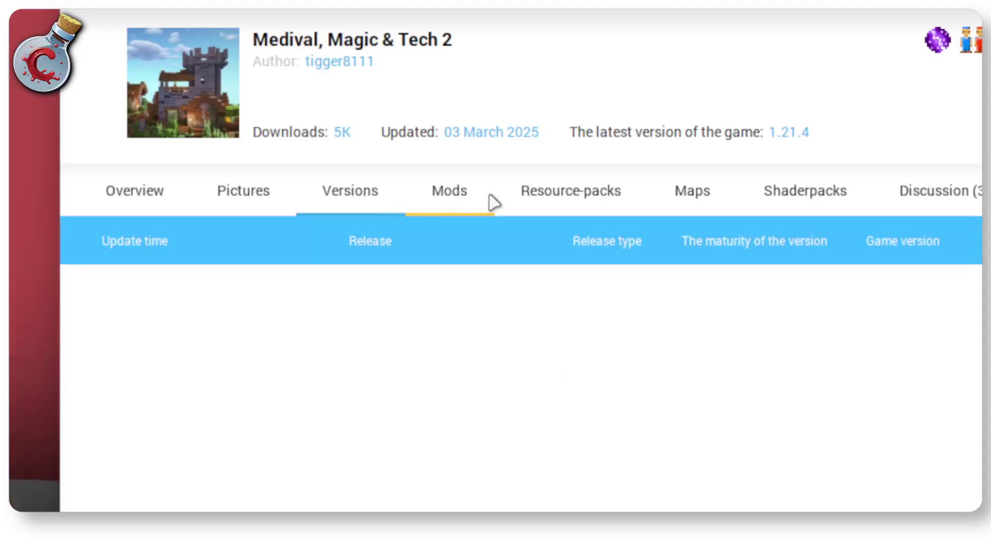
click(445, 201)
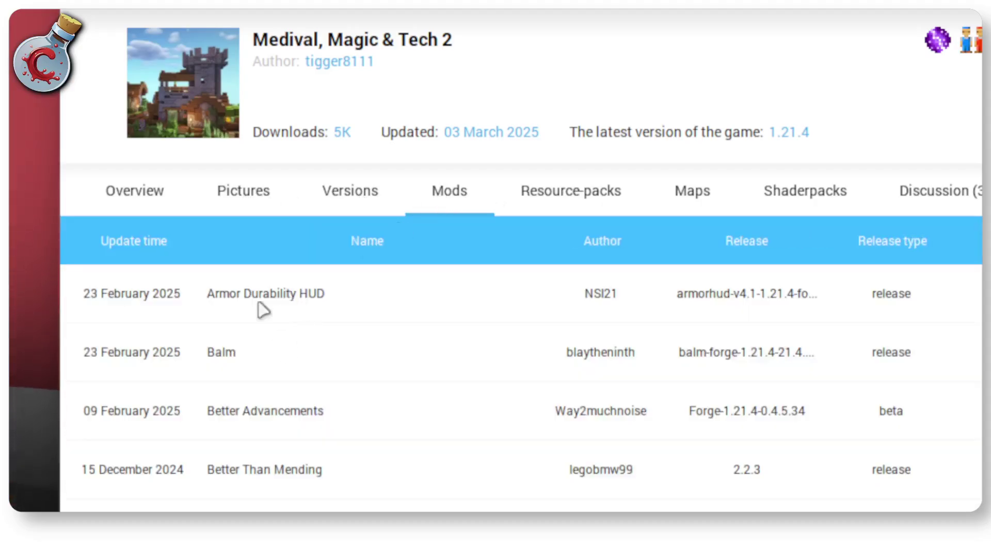
scroll(303, 408, down, 5)
scroll(303, 421, down, 2)
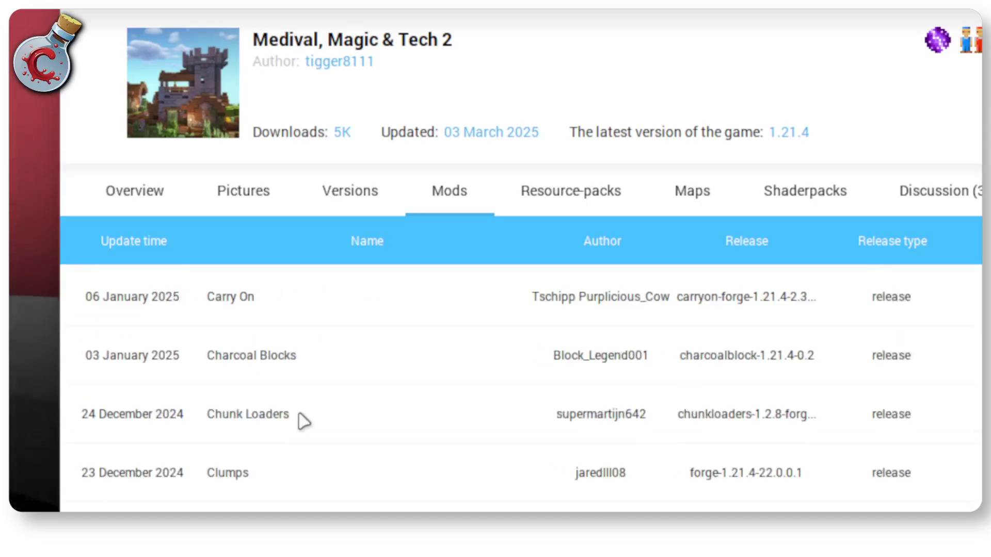
scroll(303, 422, up, 7)
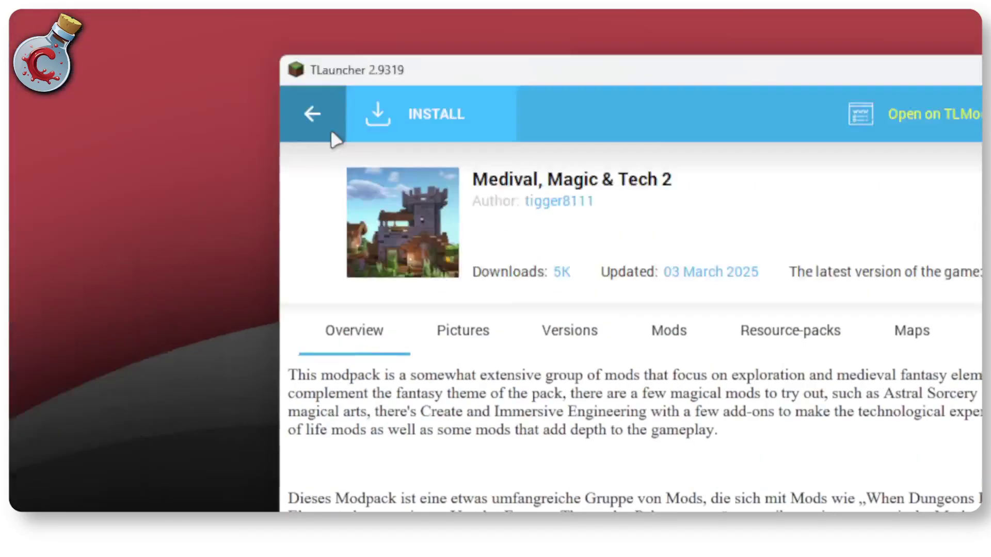
click(327, 128)
Find the Perfectly Optimized (Forge) mod-pack in the filtered list and install it
scroll(418, 248, down, 5)
scroll(418, 248, down, 3)
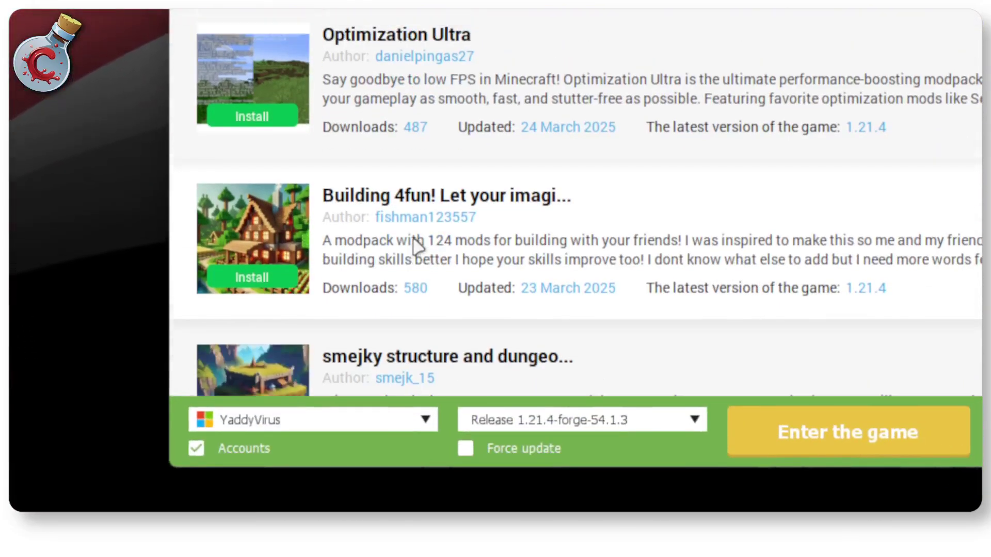
scroll(450, 99, down, 12)
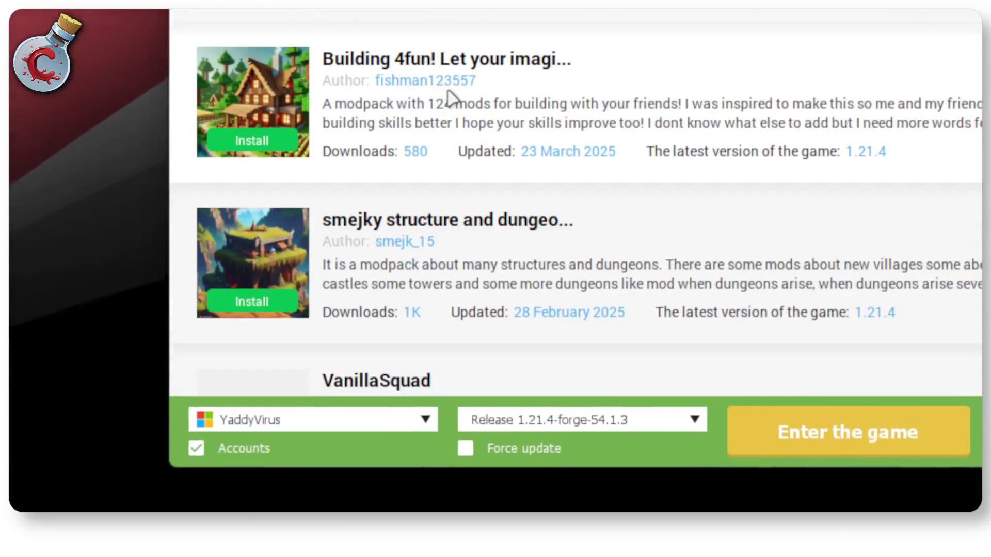
scroll(450, 98, down, 12)
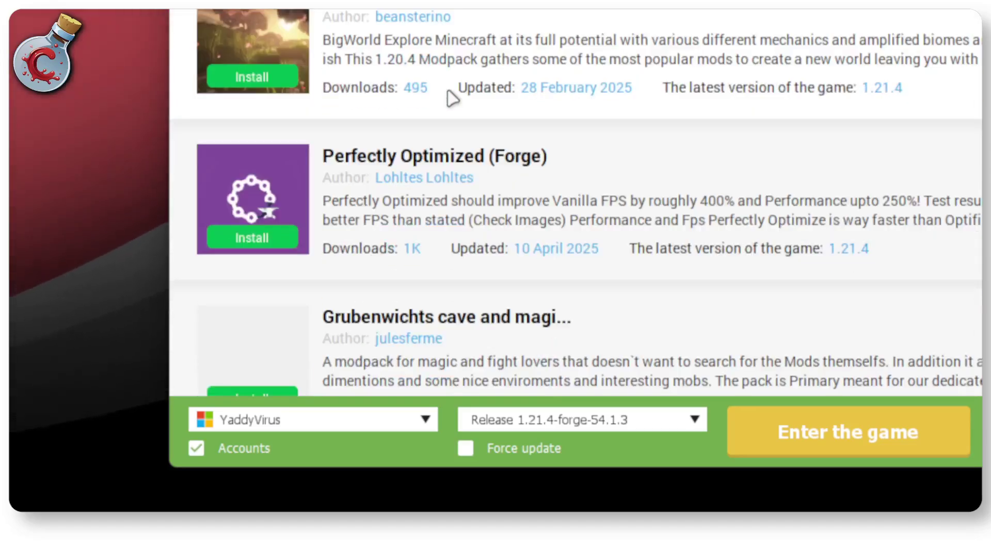
scroll(450, 98, down, 3)
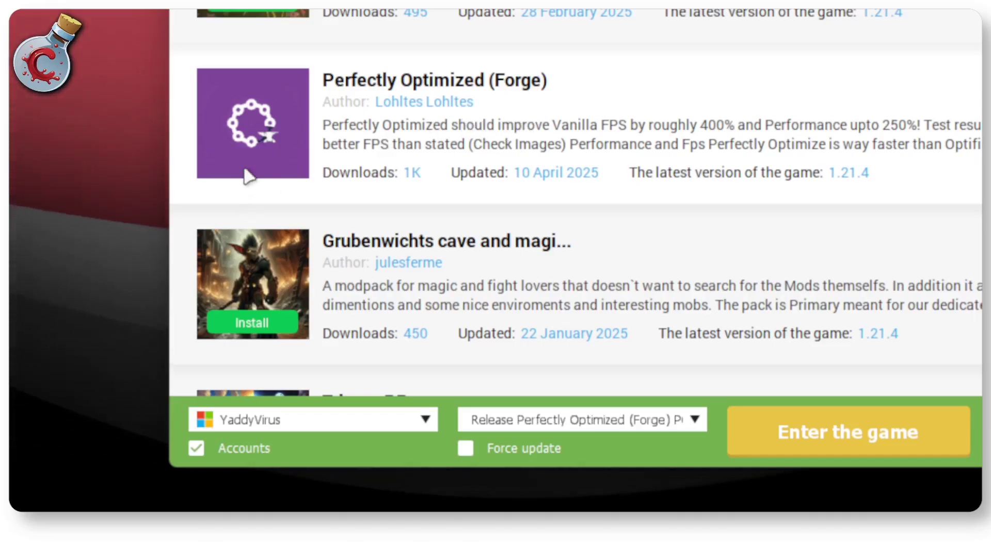
scroll(509, 320, down, 2)
Check the version list for the installed Perfectly Optimized (Forge) pack and open that pack's details page
click(527, 419)
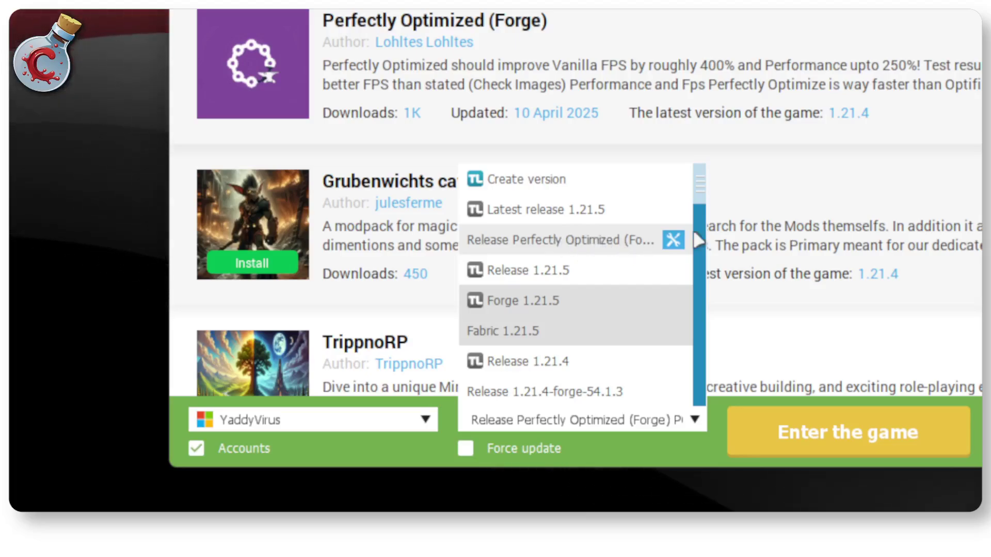
click(664, 100)
click(663, 99)
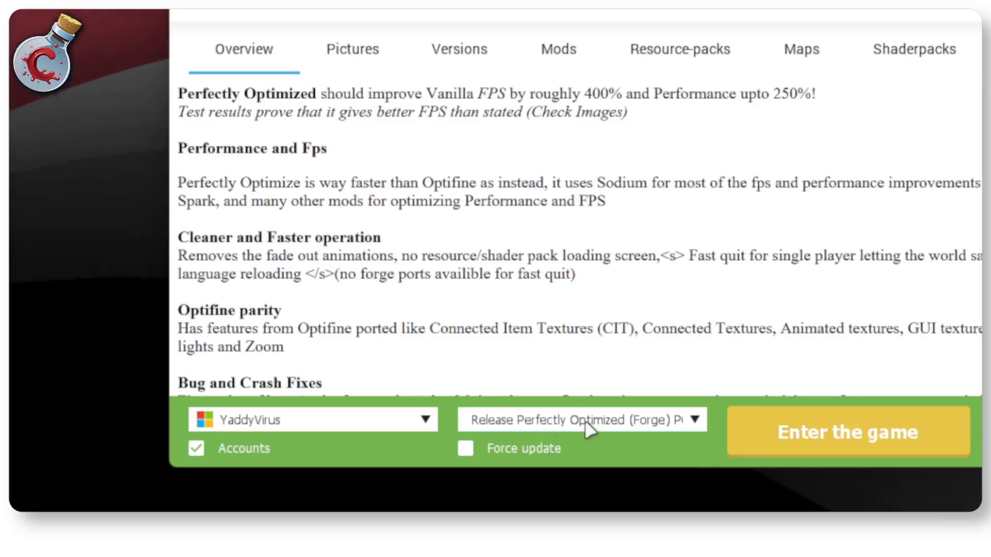
Launch the game with the Perfectly Optimized (Forge) version, set the mod directories notice not to show again, and close it
click(843, 430)
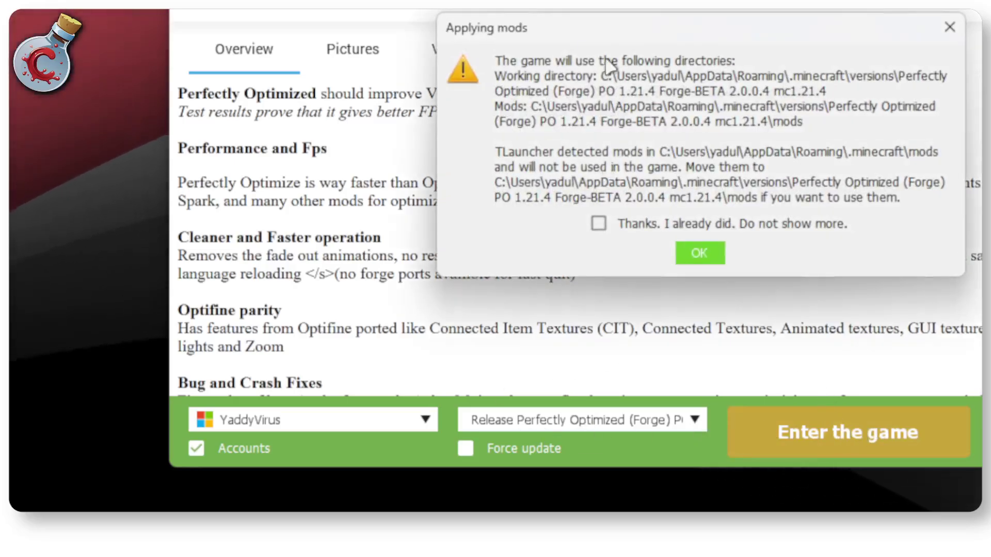
click(669, 225)
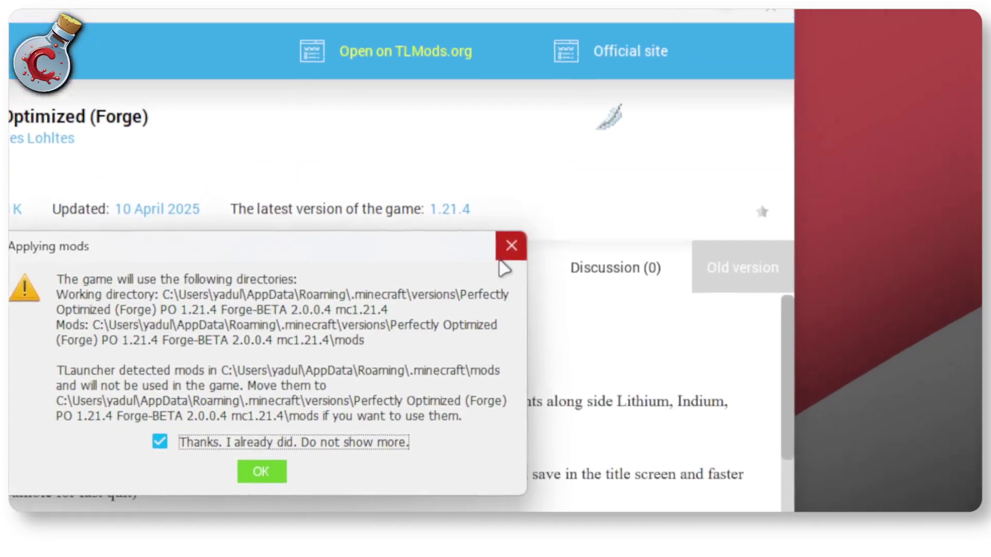
click(950, 27)
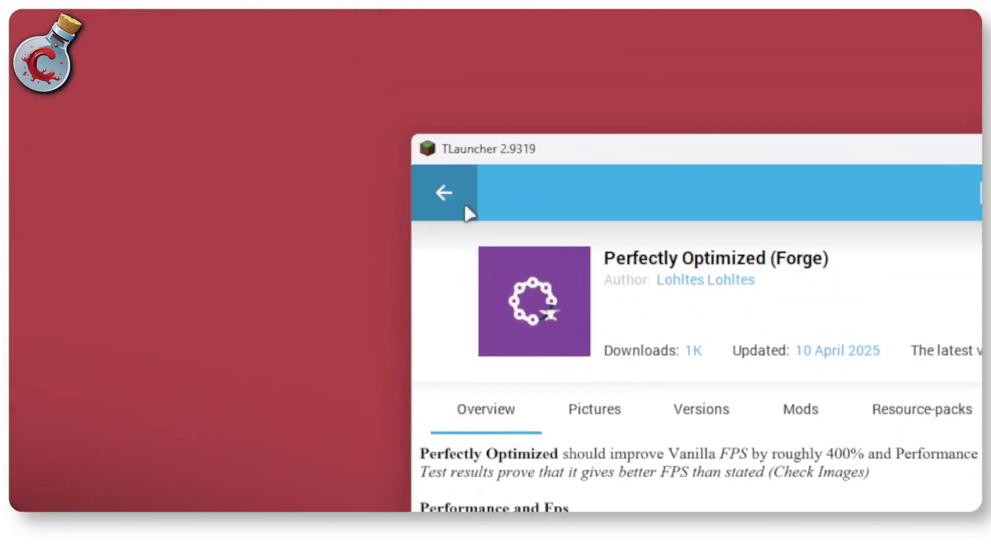
Return to the mod-pack list and dismiss the mod-pack start error
click(468, 212)
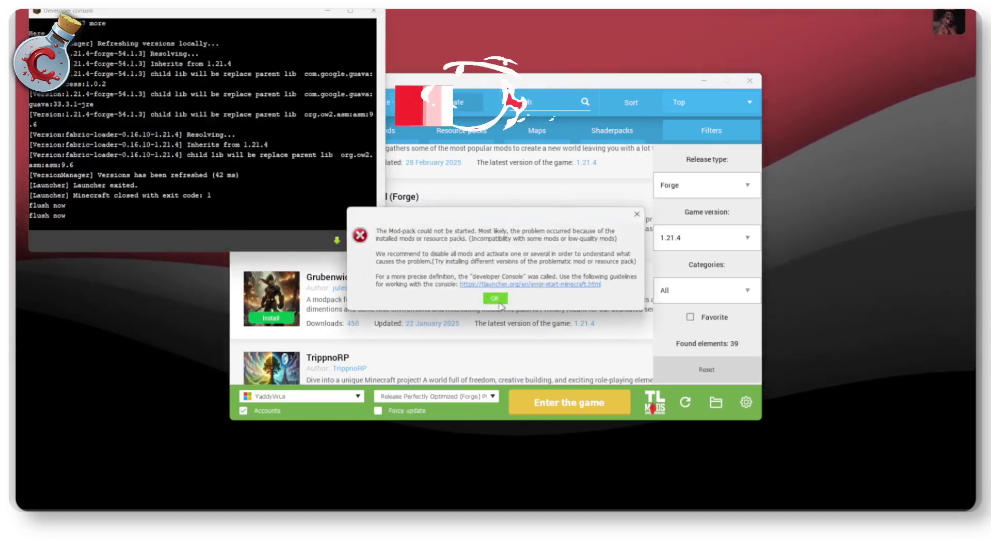
click(495, 299)
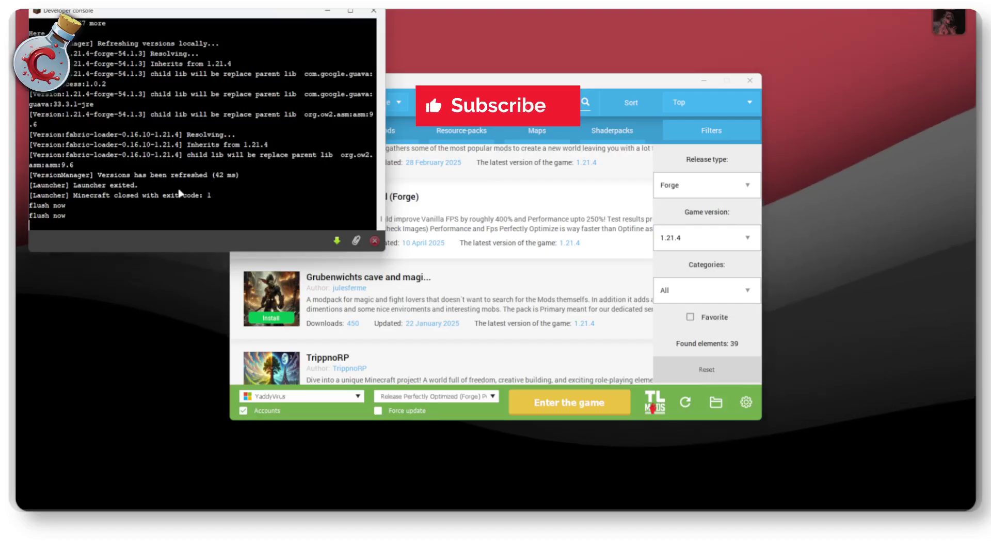
Close the developer console, return to the launcher's home page, and select Release 1.21.4-forge-54.1.3 as the game version
click(373, 10)
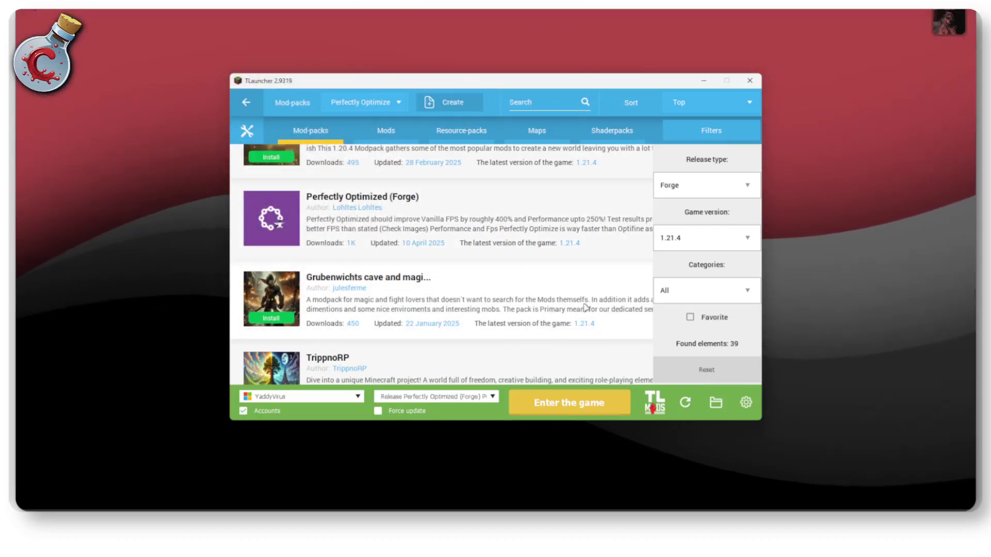
click(248, 104)
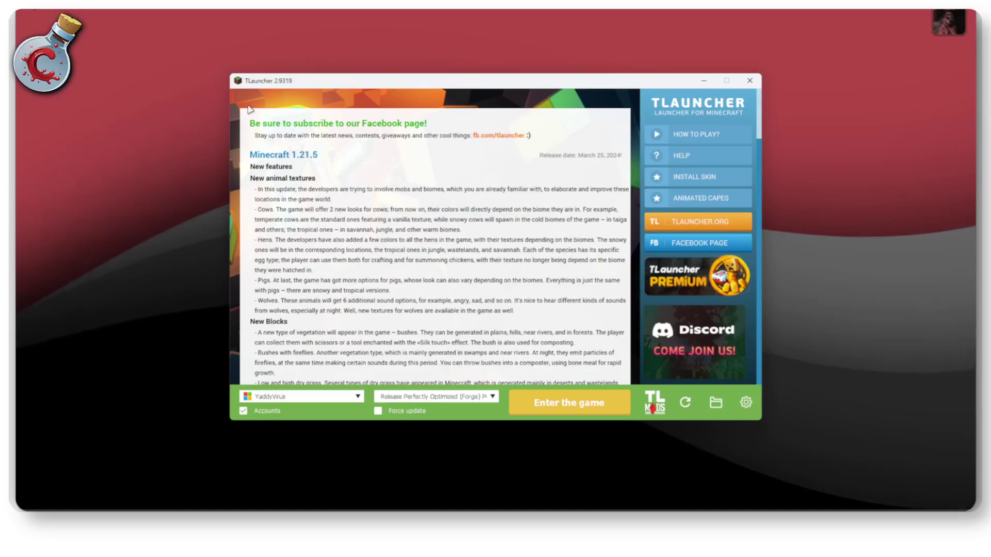
click(430, 396)
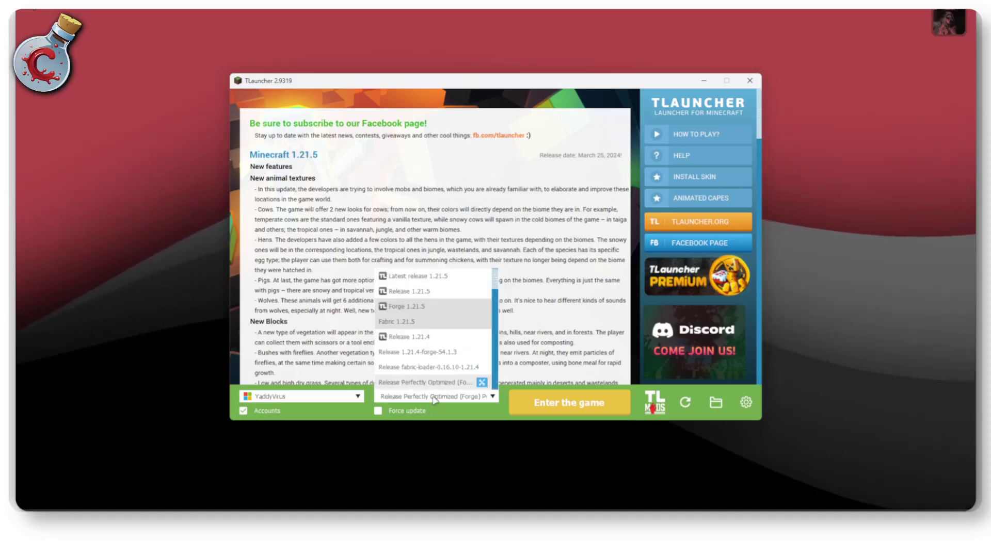
click(435, 353)
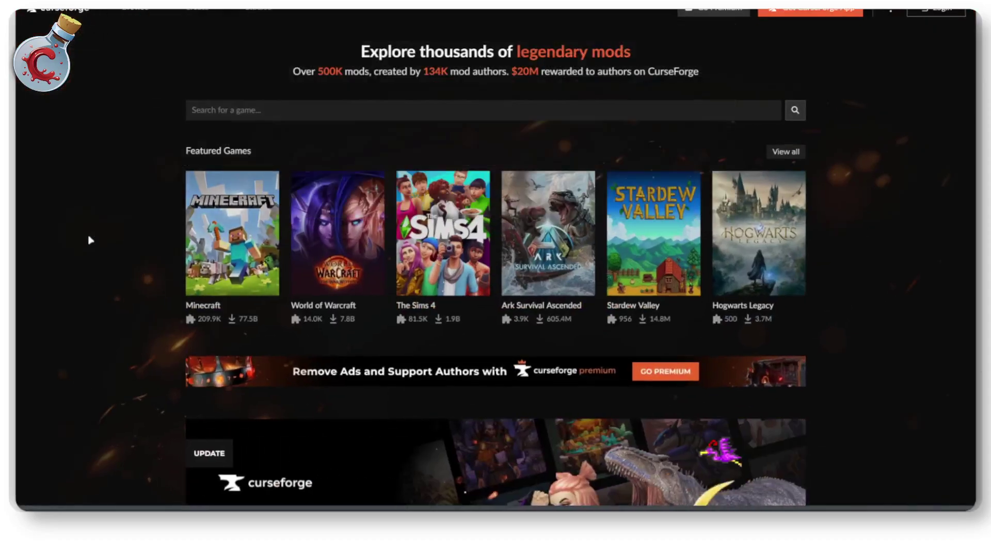
On the CurseForge website, open the Minecraft section and browse all of its projects
click(240, 217)
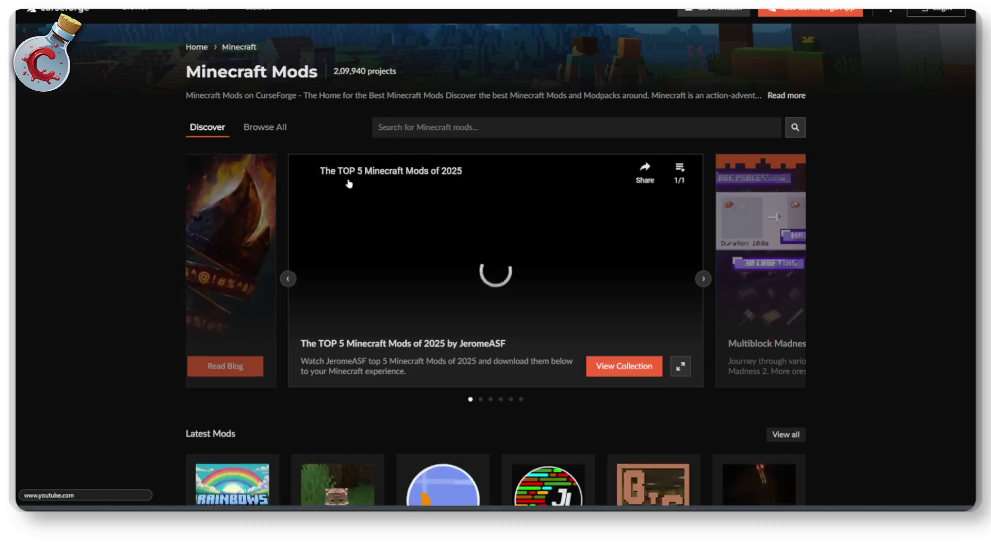
scroll(349, 184, down, 5)
scroll(310, 171, up, 5)
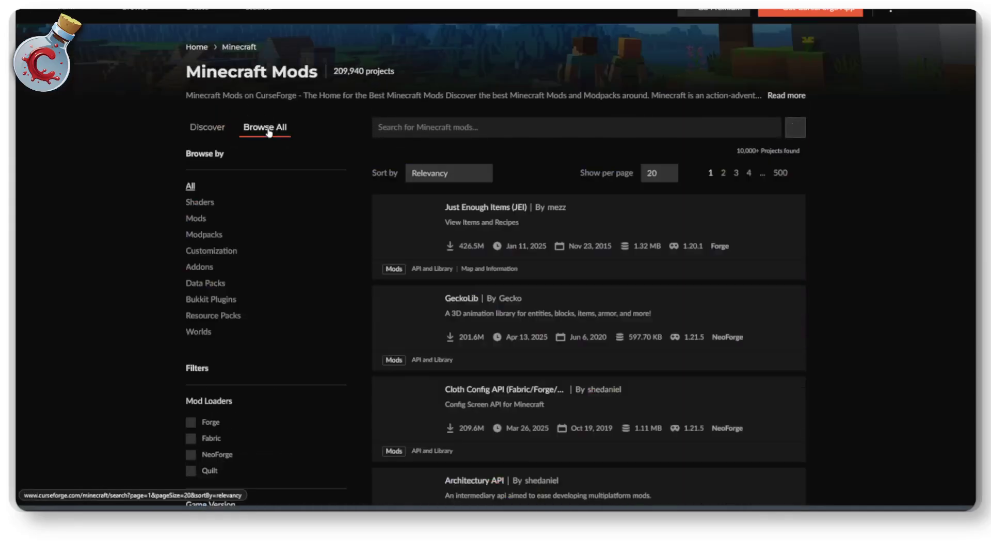
scroll(218, 350, down, 1)
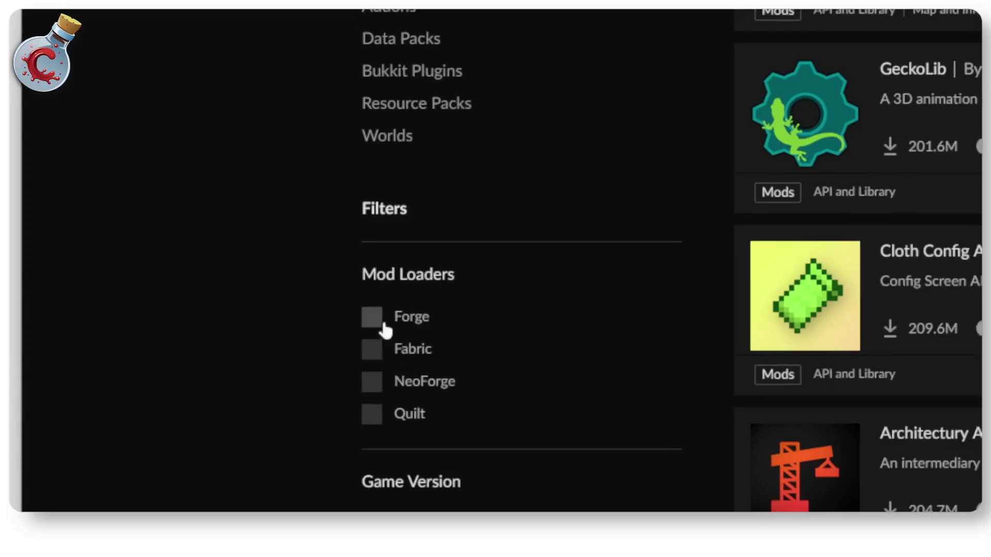
Filter the project list by the Forge mod loader and game version 1.21.4
click(385, 330)
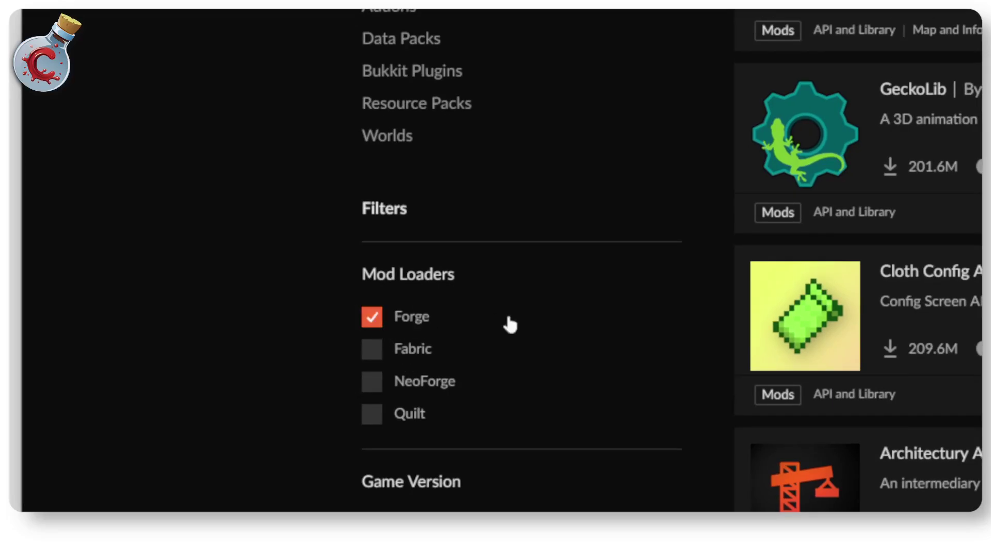
scroll(510, 324, down, 3)
click(488, 328)
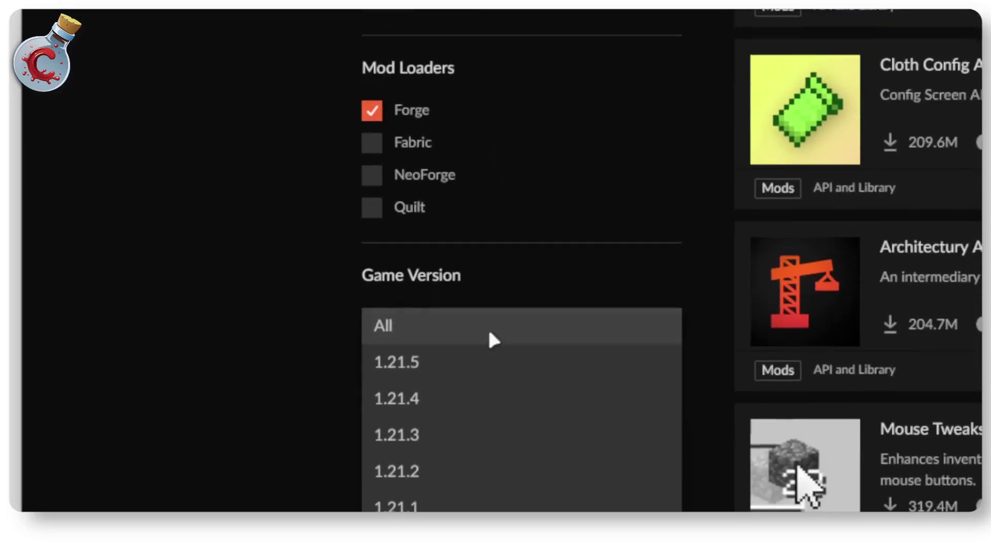
click(457, 403)
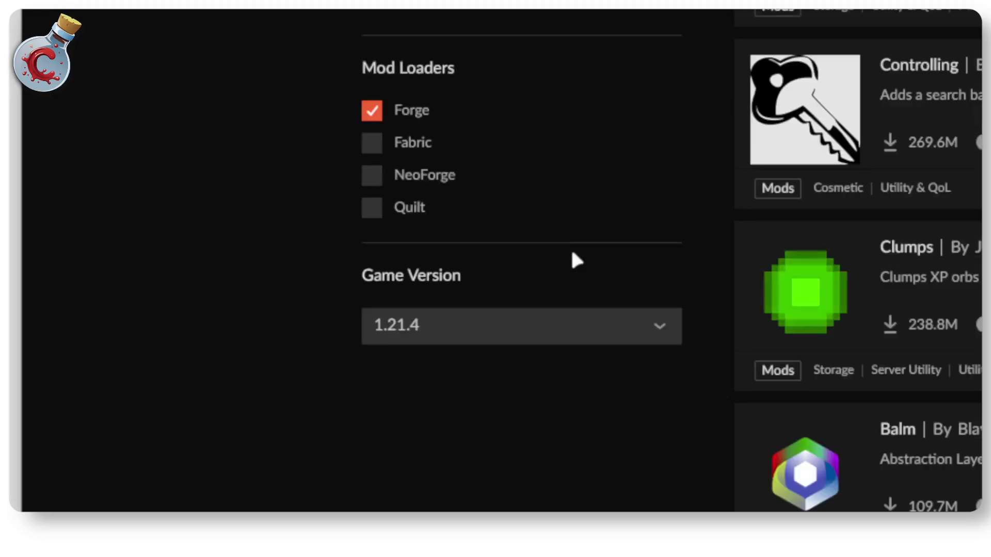
Look through the filtered mods and search the list for "journeymap"
scroll(573, 258, up, 3)
scroll(579, 335, down, 3)
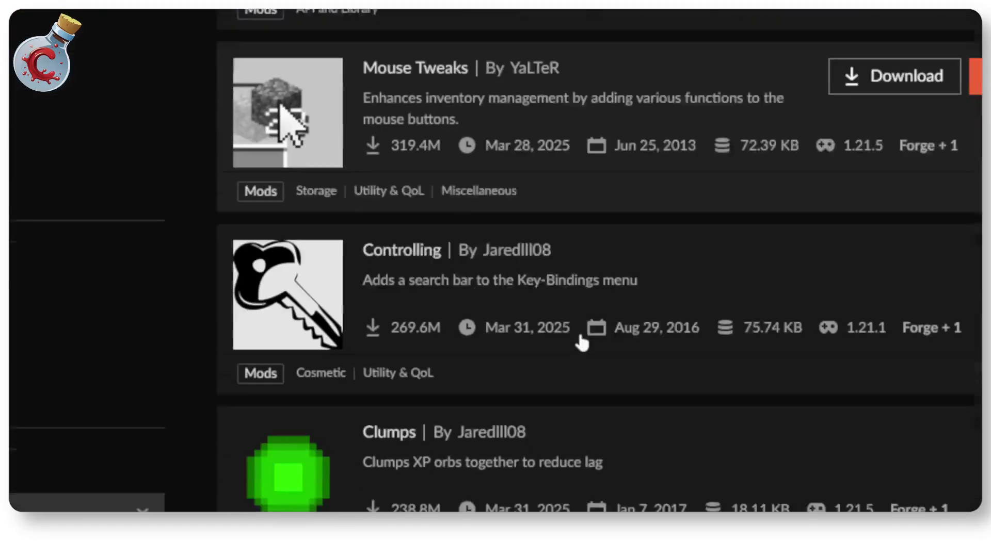
scroll(582, 342, down, 5)
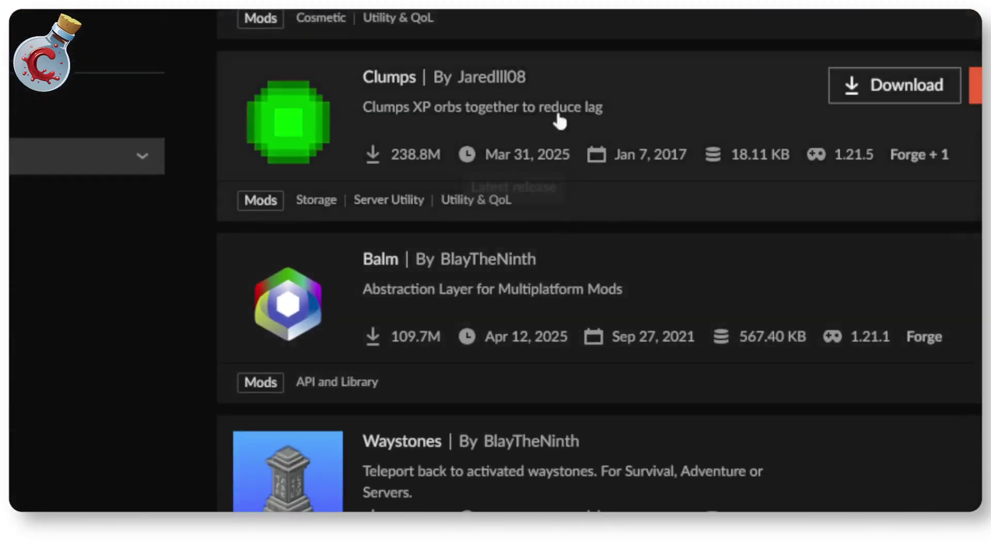
scroll(525, 154, down, 2)
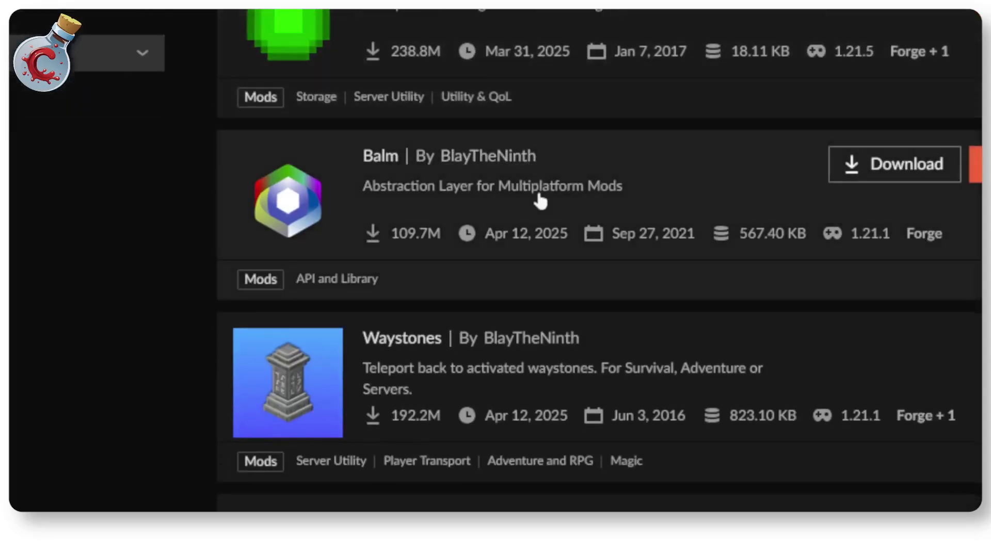
scroll(540, 200, up, 10)
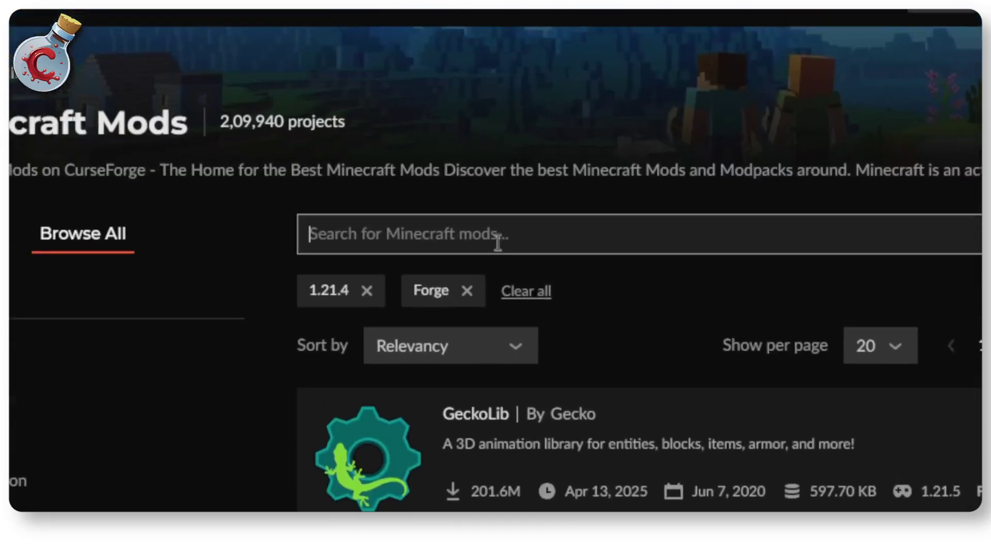
text(shadow)
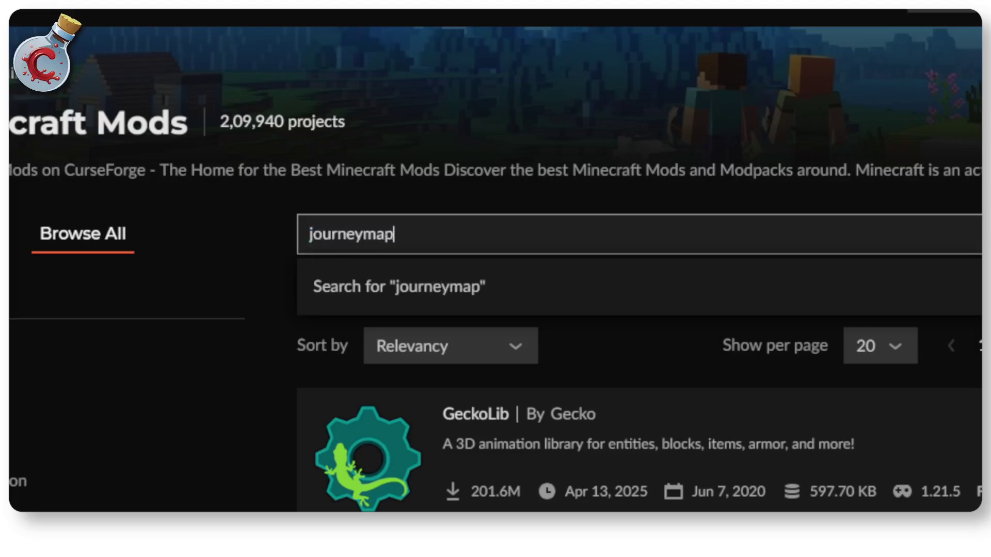
key(Return)
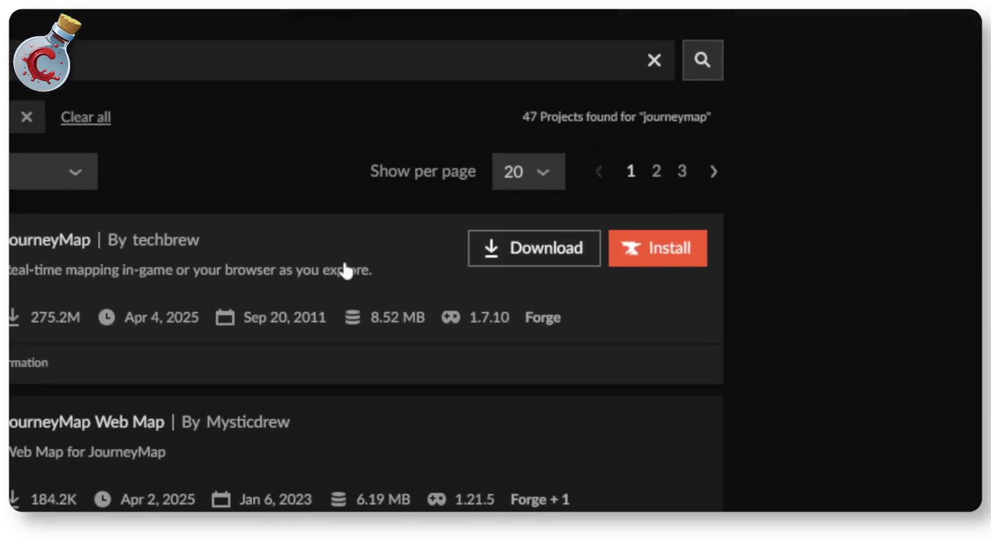
Open the JourneyMap project, list its 1.21.4 files, and open the Forge file uploaded Apr 4, 2025
click(343, 266)
scroll(195, 269, down, 5)
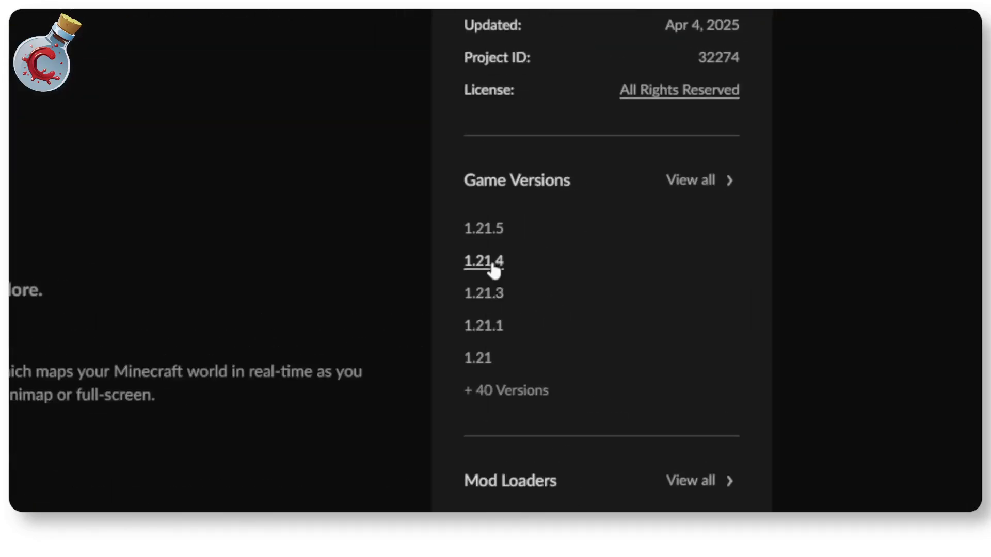
click(493, 265)
scroll(317, 259, down, 3)
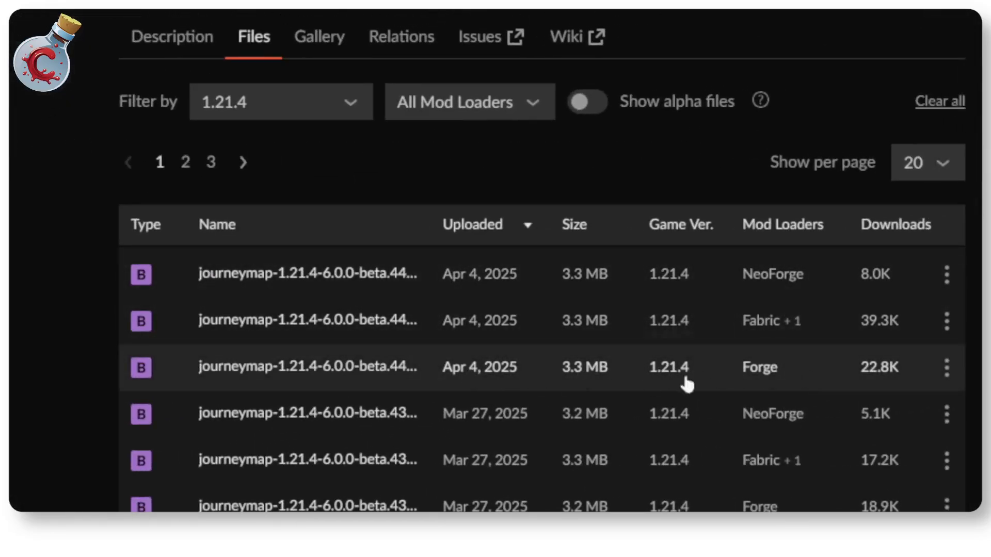
click(582, 371)
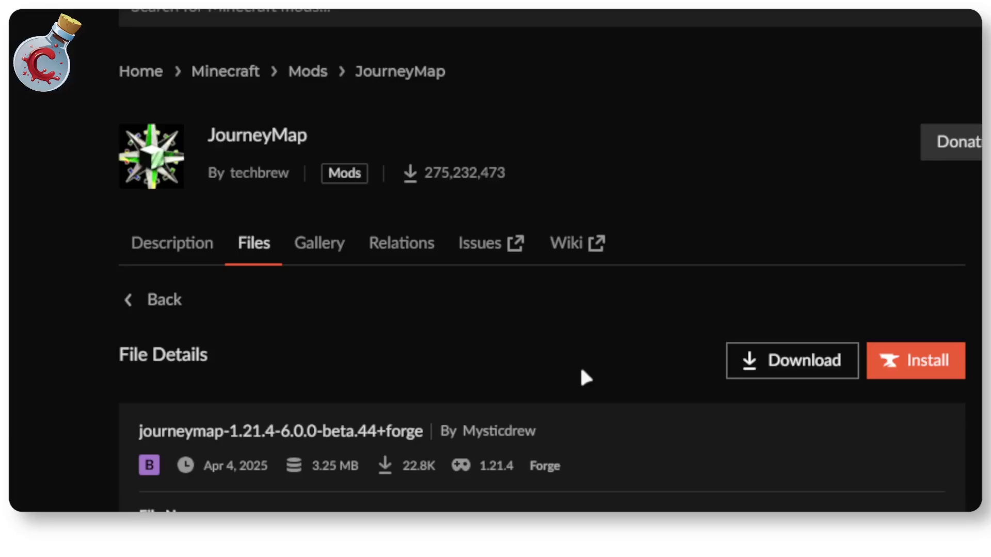
Download journeymap-forge-1.21.4-6.0.0-beta.44.jar and save it to disk
click(782, 373)
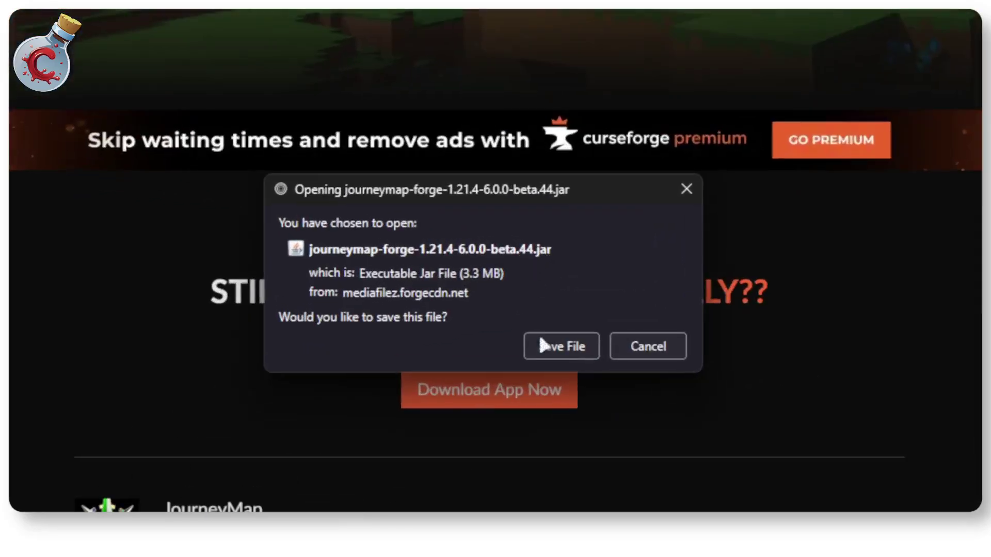
click(555, 345)
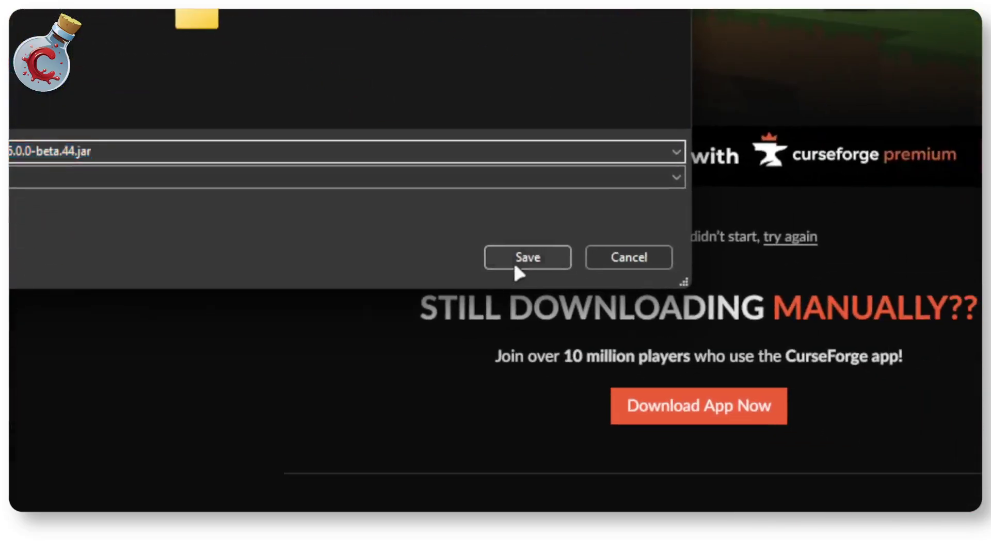
click(515, 266)
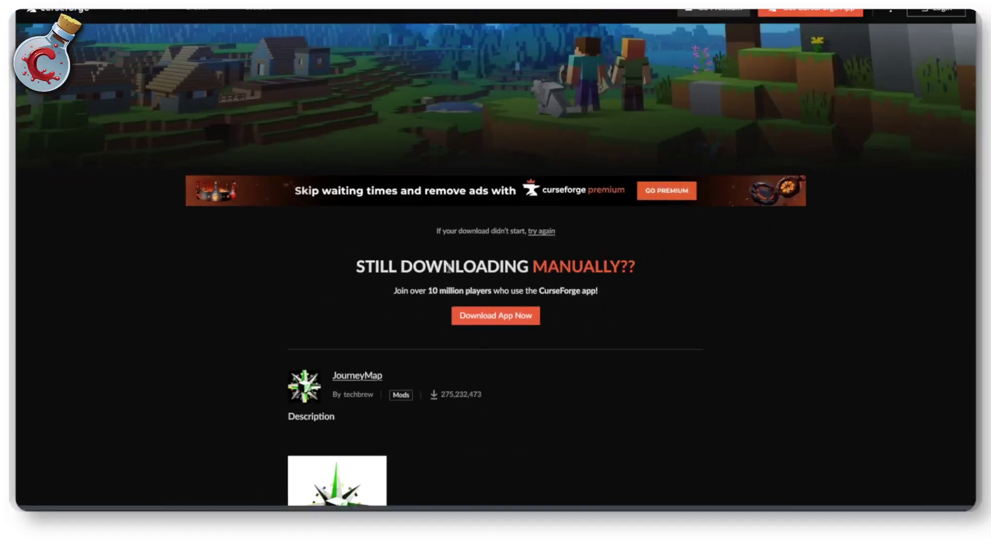
Copy journeymap-forge-1.21.4-6.0.0-beta.44.jar from the Dump folder into the mods folder inside TLauncher's .minecraft directory
key(super+e)
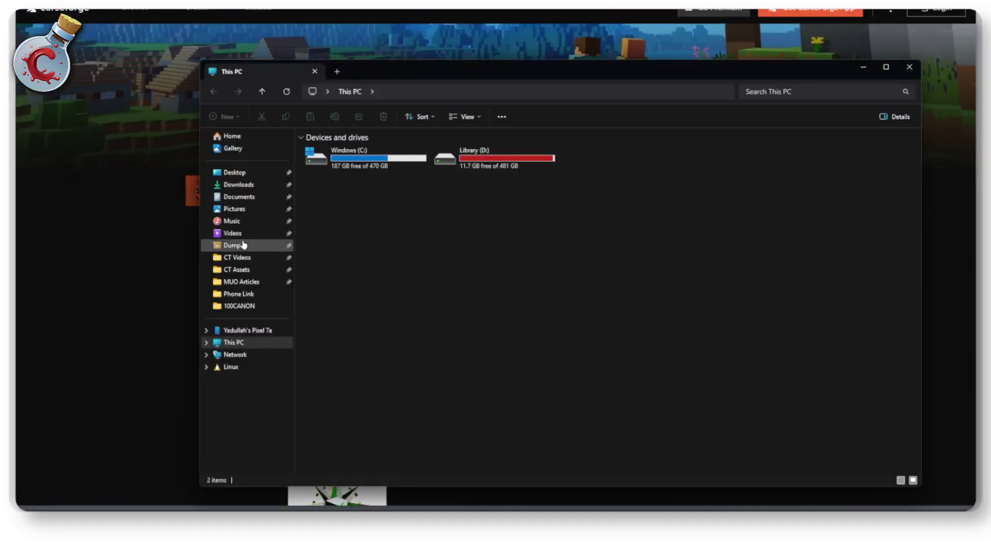
click(244, 245)
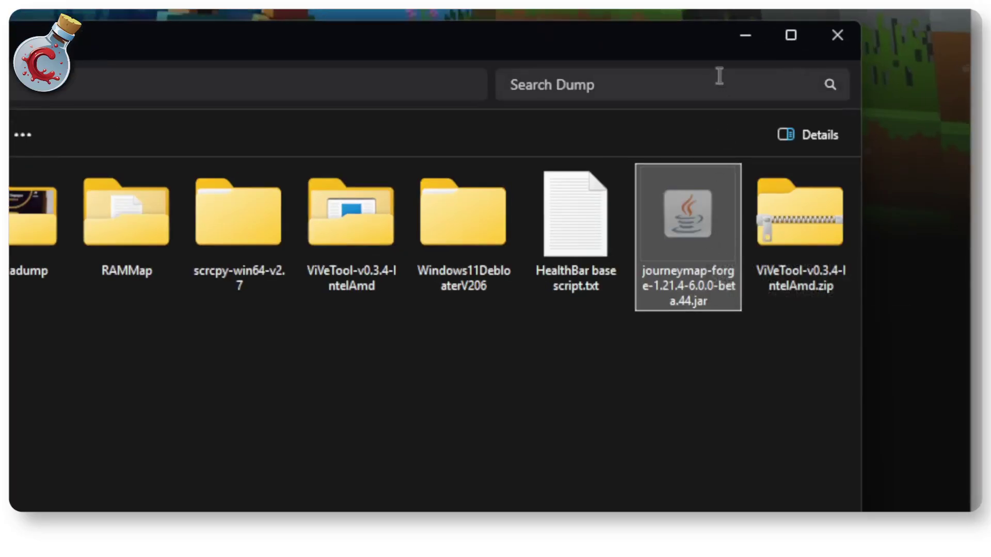
click(745, 35)
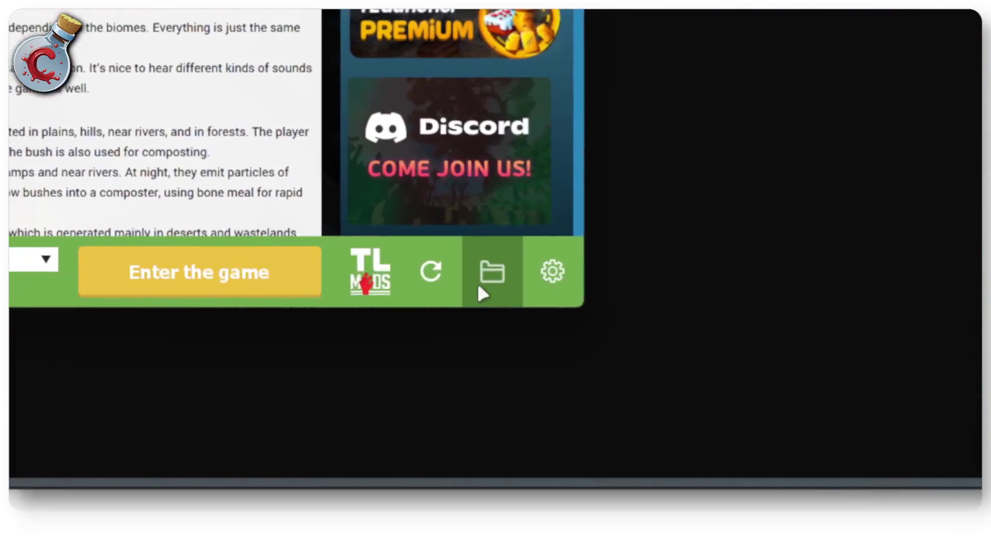
click(491, 289)
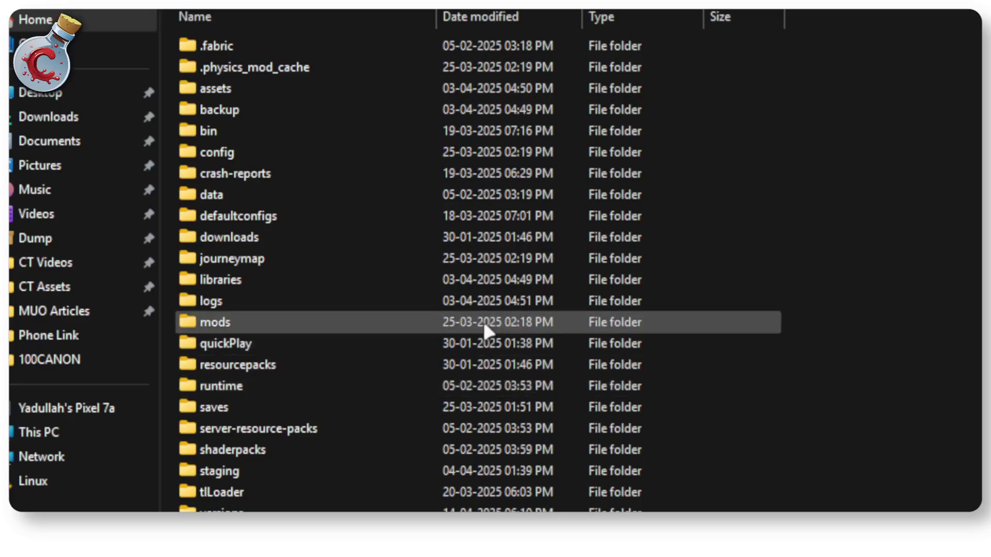
double_click(484, 325)
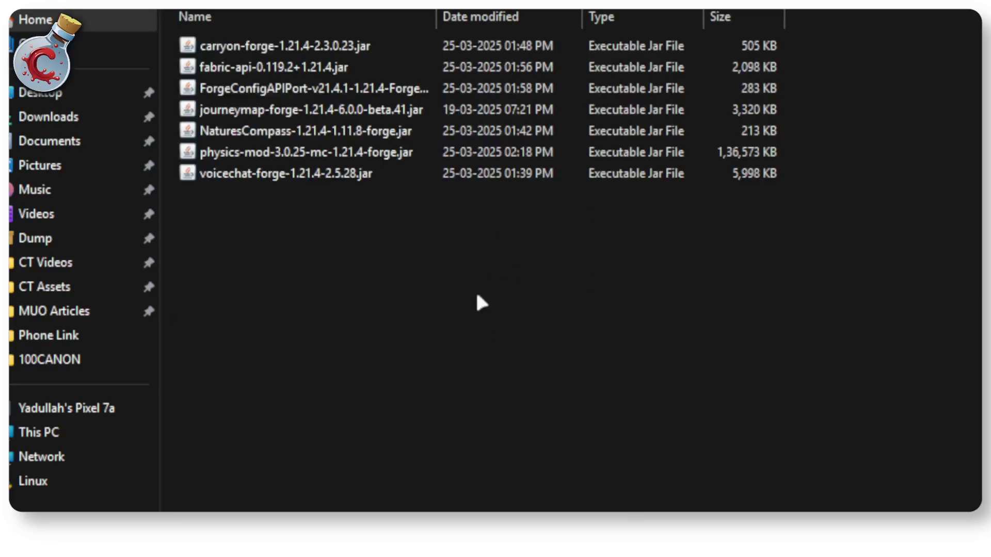
key(ctrl+v)
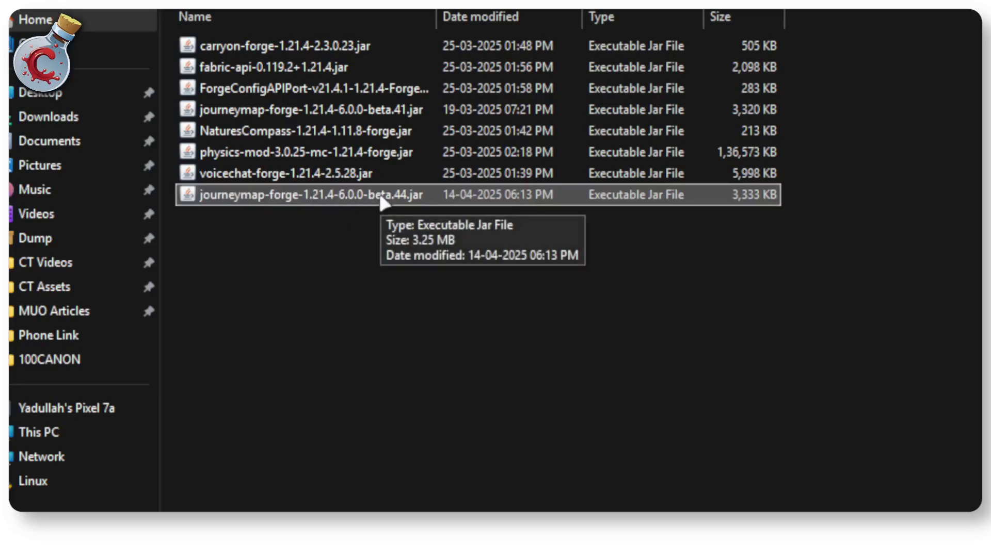
Permanently delete the older journeymap-forge-1.21.4-6.0.0-beta.41.jar from the mods folder and close the folder window
click(403, 111)
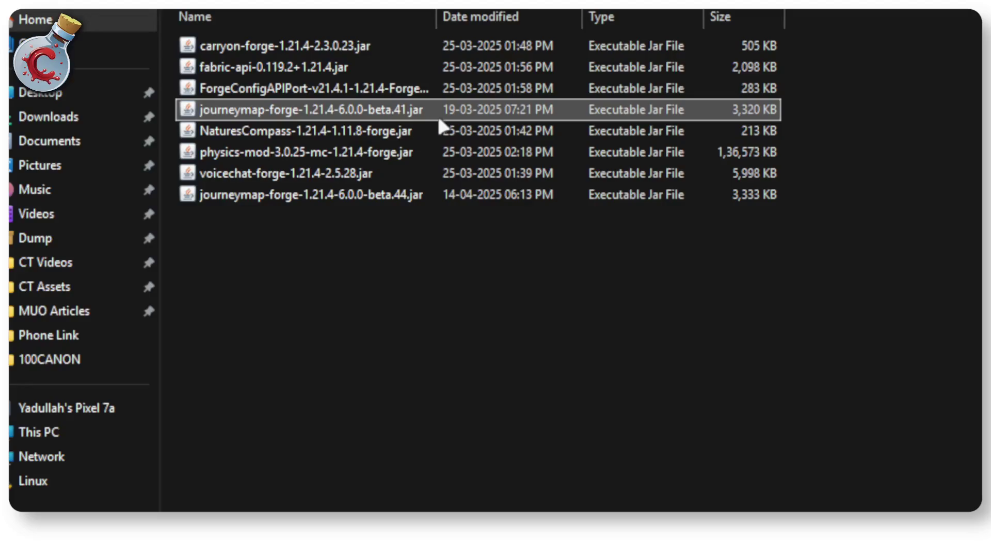
click(395, 195)
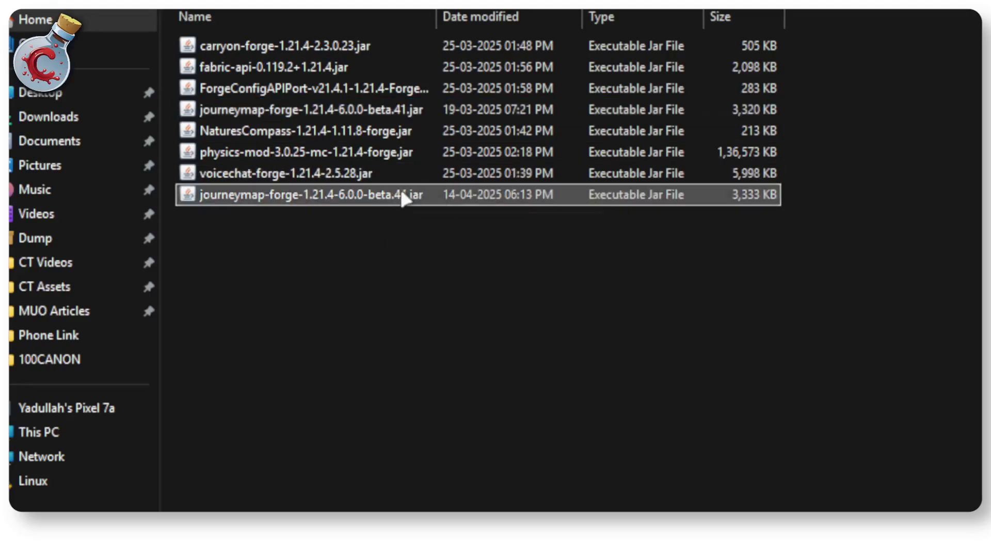
click(429, 109)
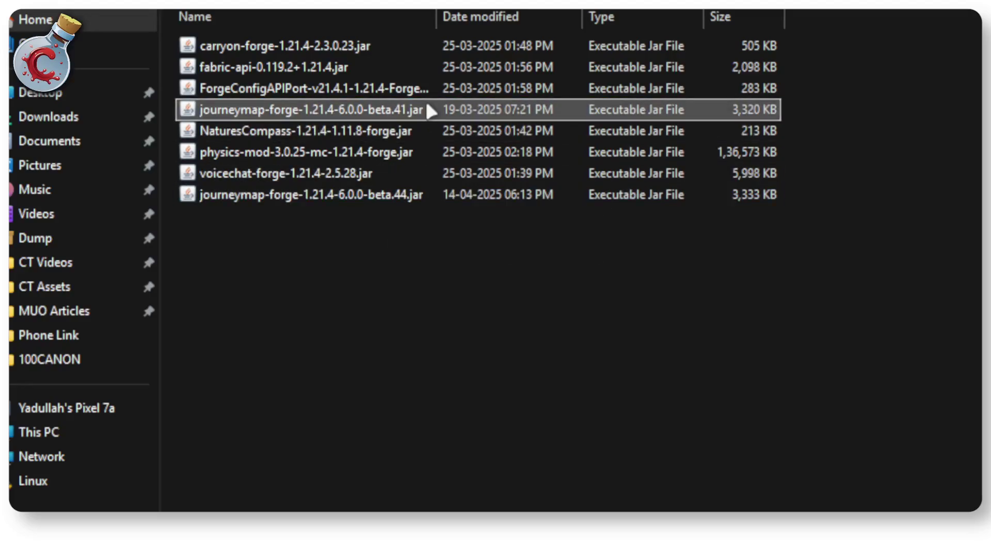
key(shift+Delete)
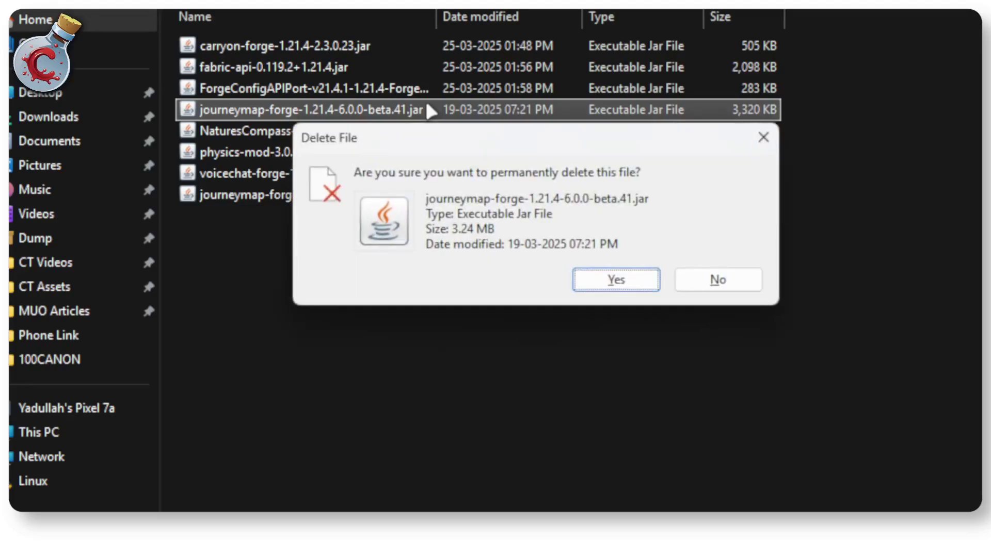
click(604, 283)
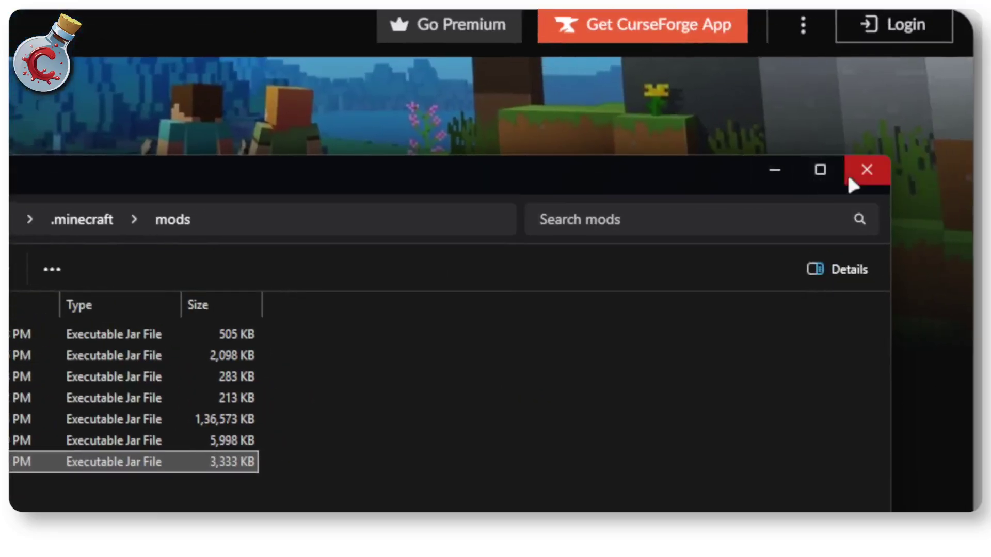
click(849, 172)
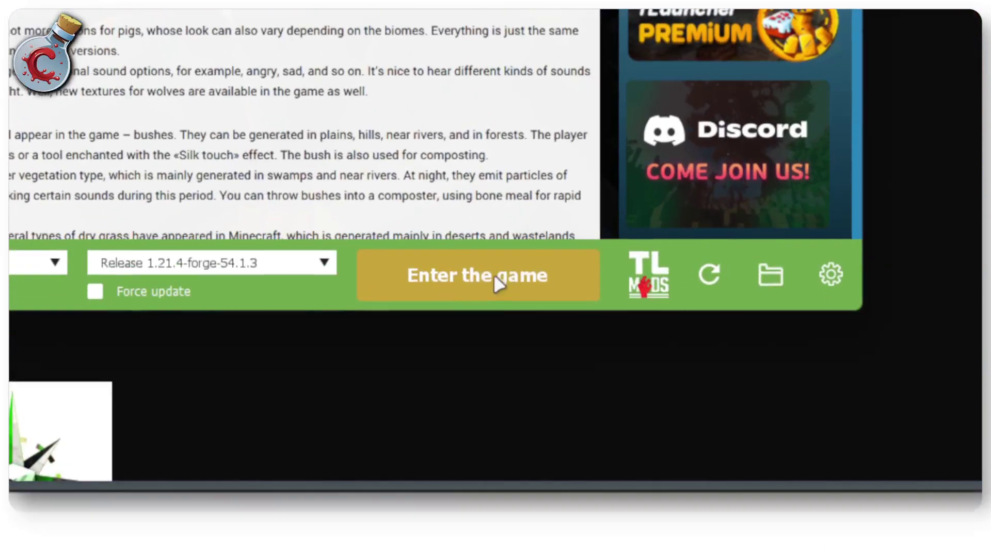
Launch the game with Release 1.21.4-forge-54.1.3, view Journeymap's details in the Mods list, and return to the title screen
click(562, 501)
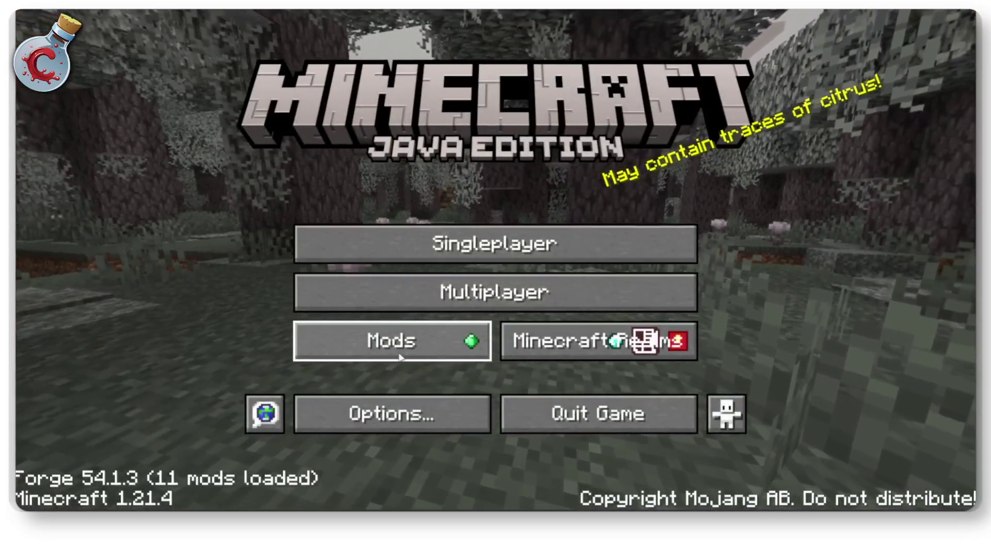
click(400, 357)
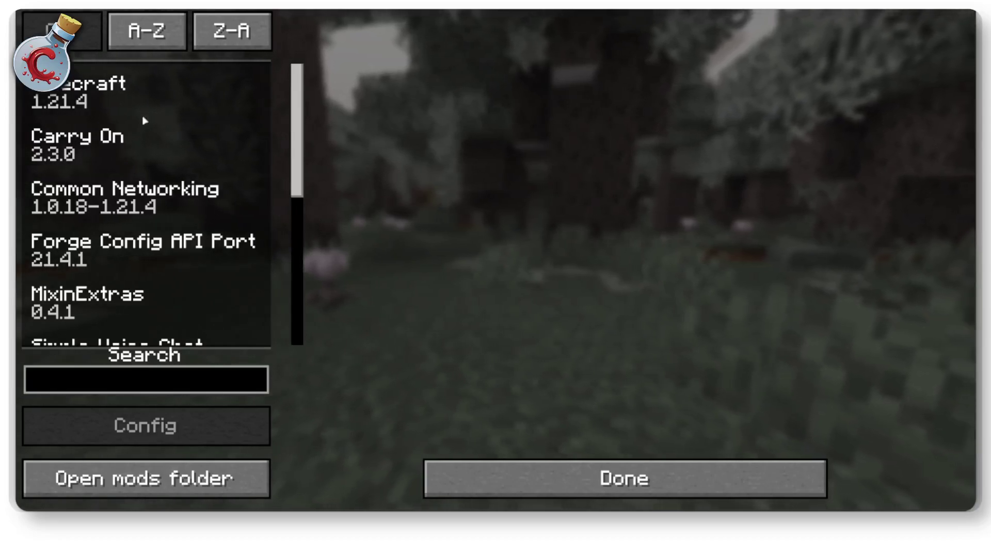
scroll(147, 222, down, 10)
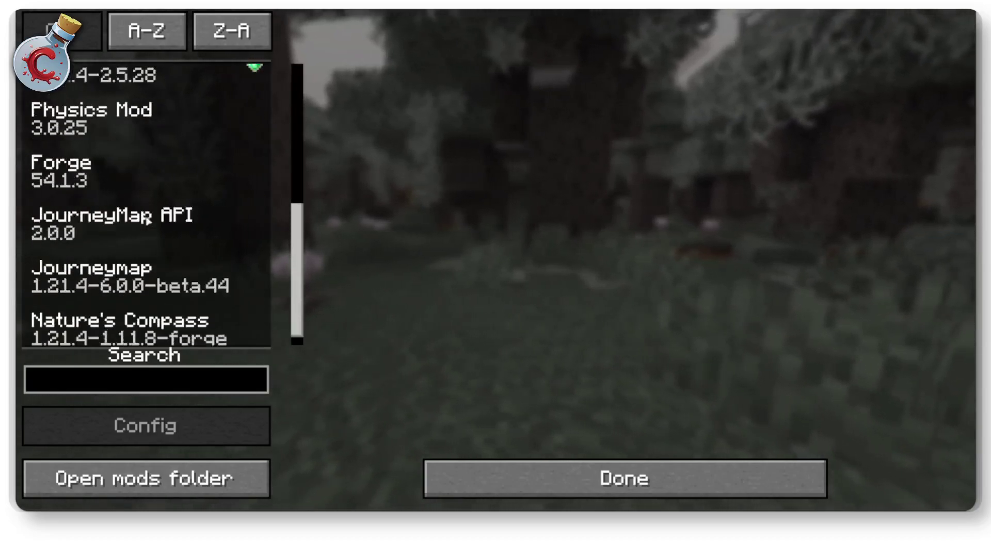
click(214, 279)
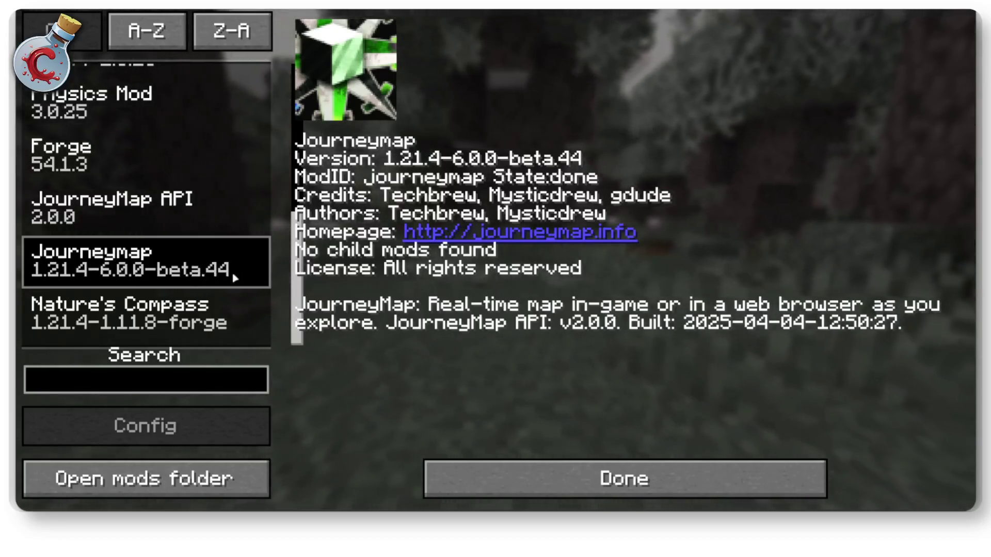
click(496, 475)
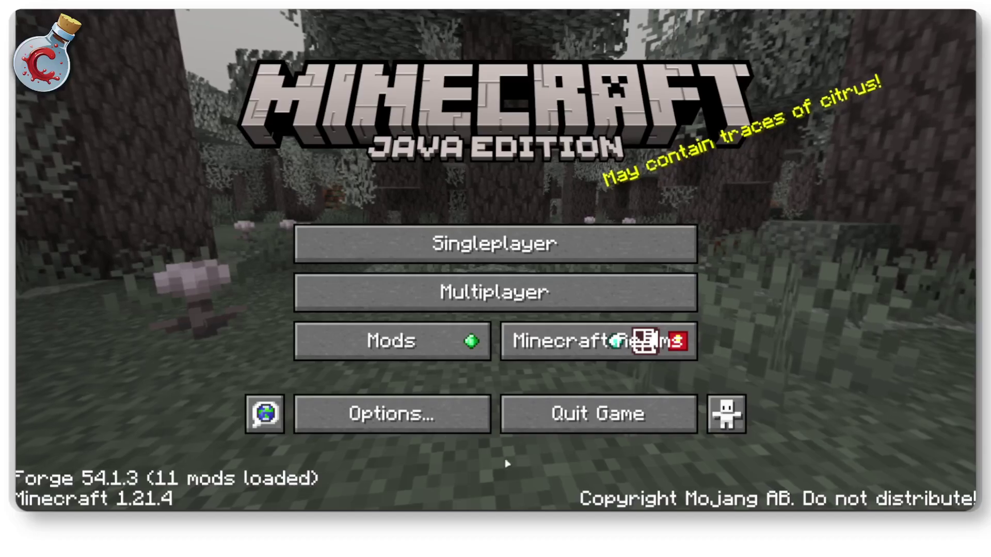
Load an existing single-player world
click(471, 242)
click(349, 158)
click(256, 138)
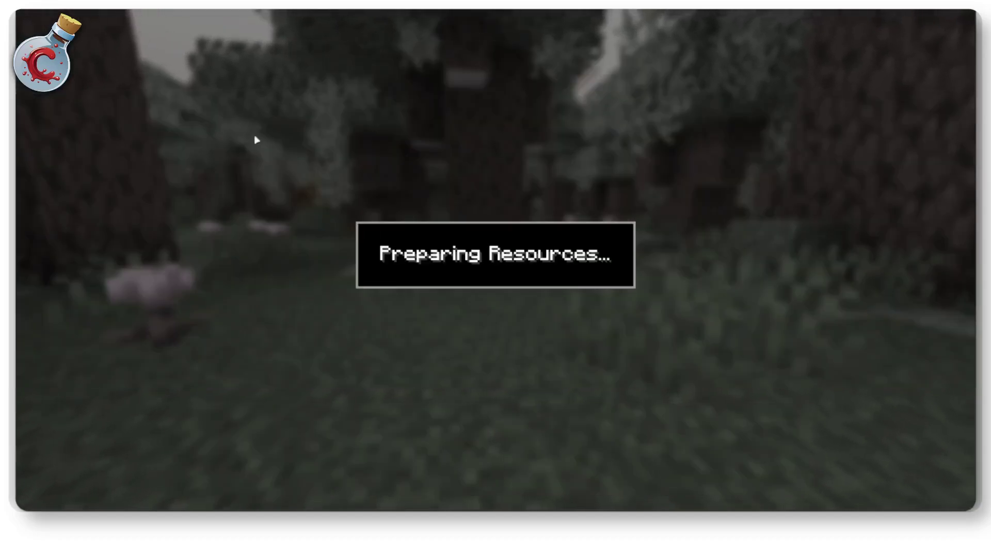